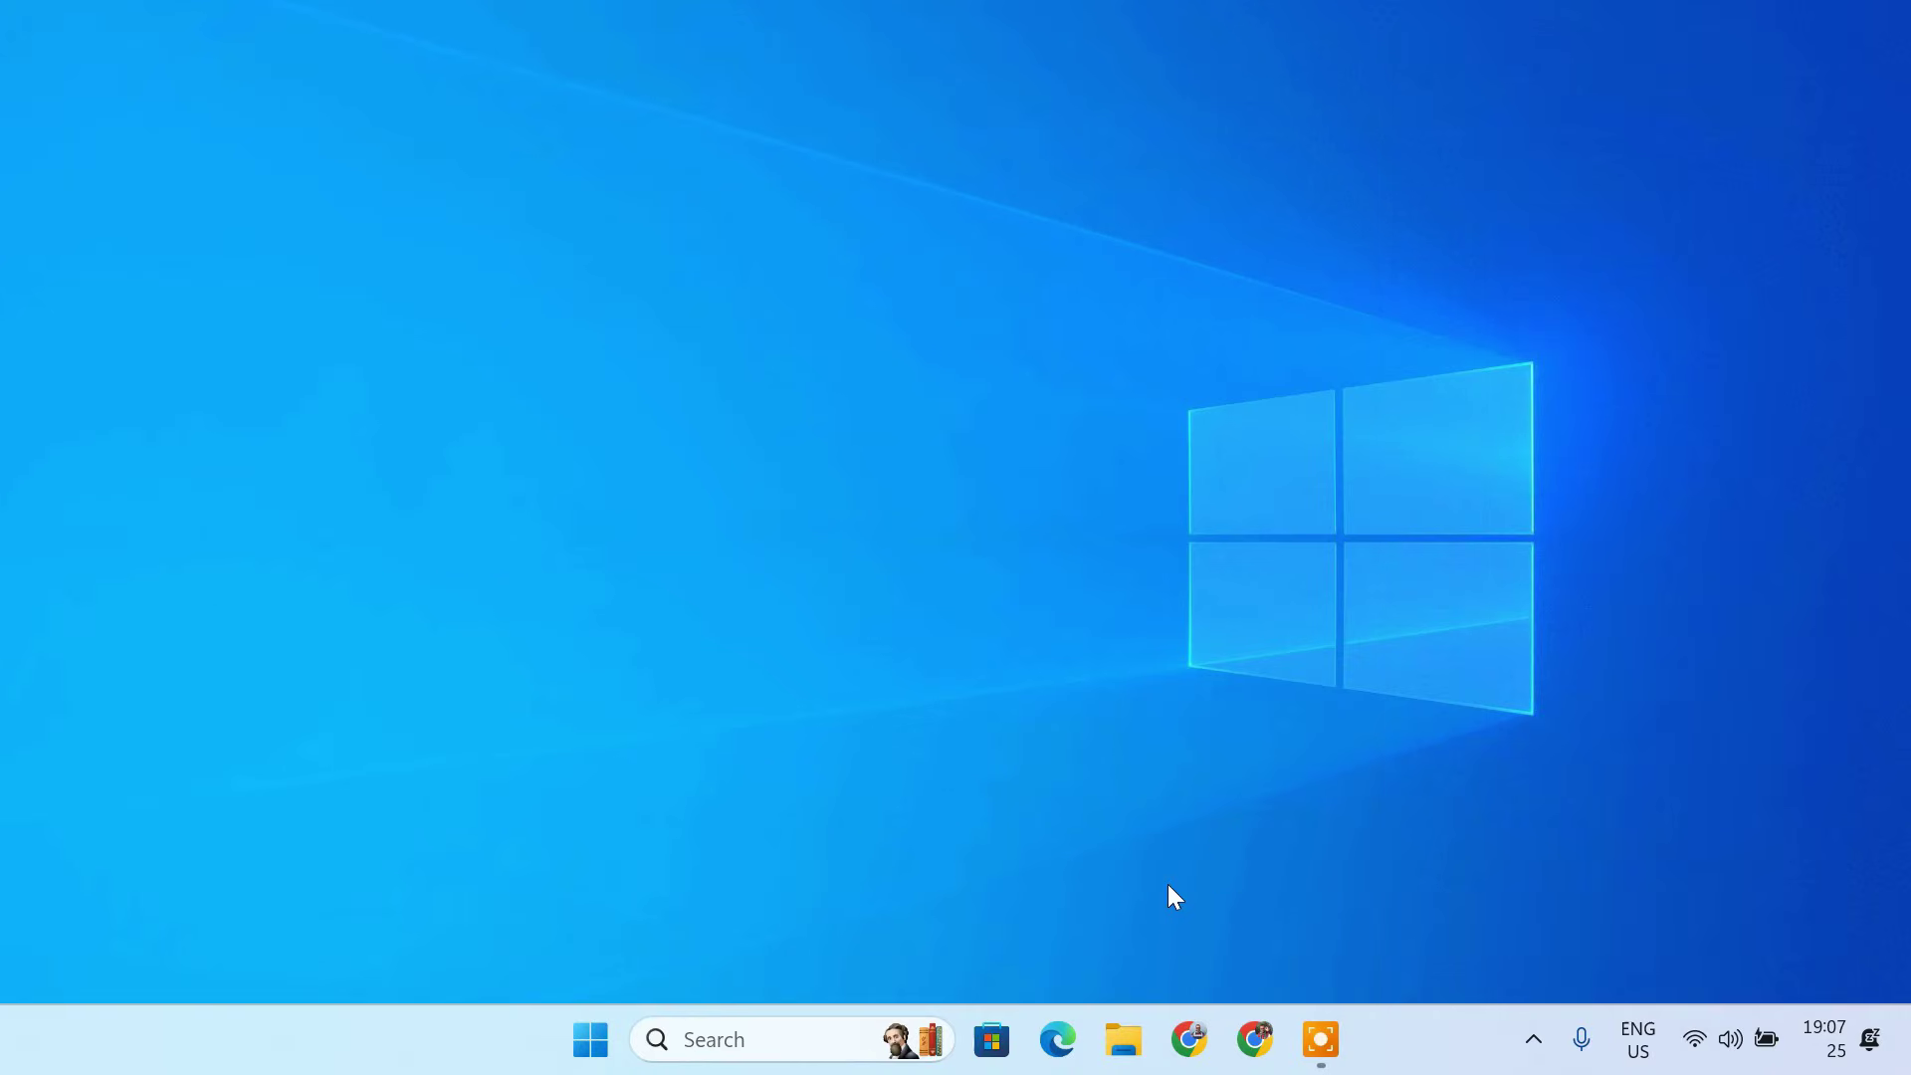
Search the Microsoft Store for 'samsung flow' and install the Samsung Flow app.
{"action": "left_click", "coordinate": [995, 1040]}
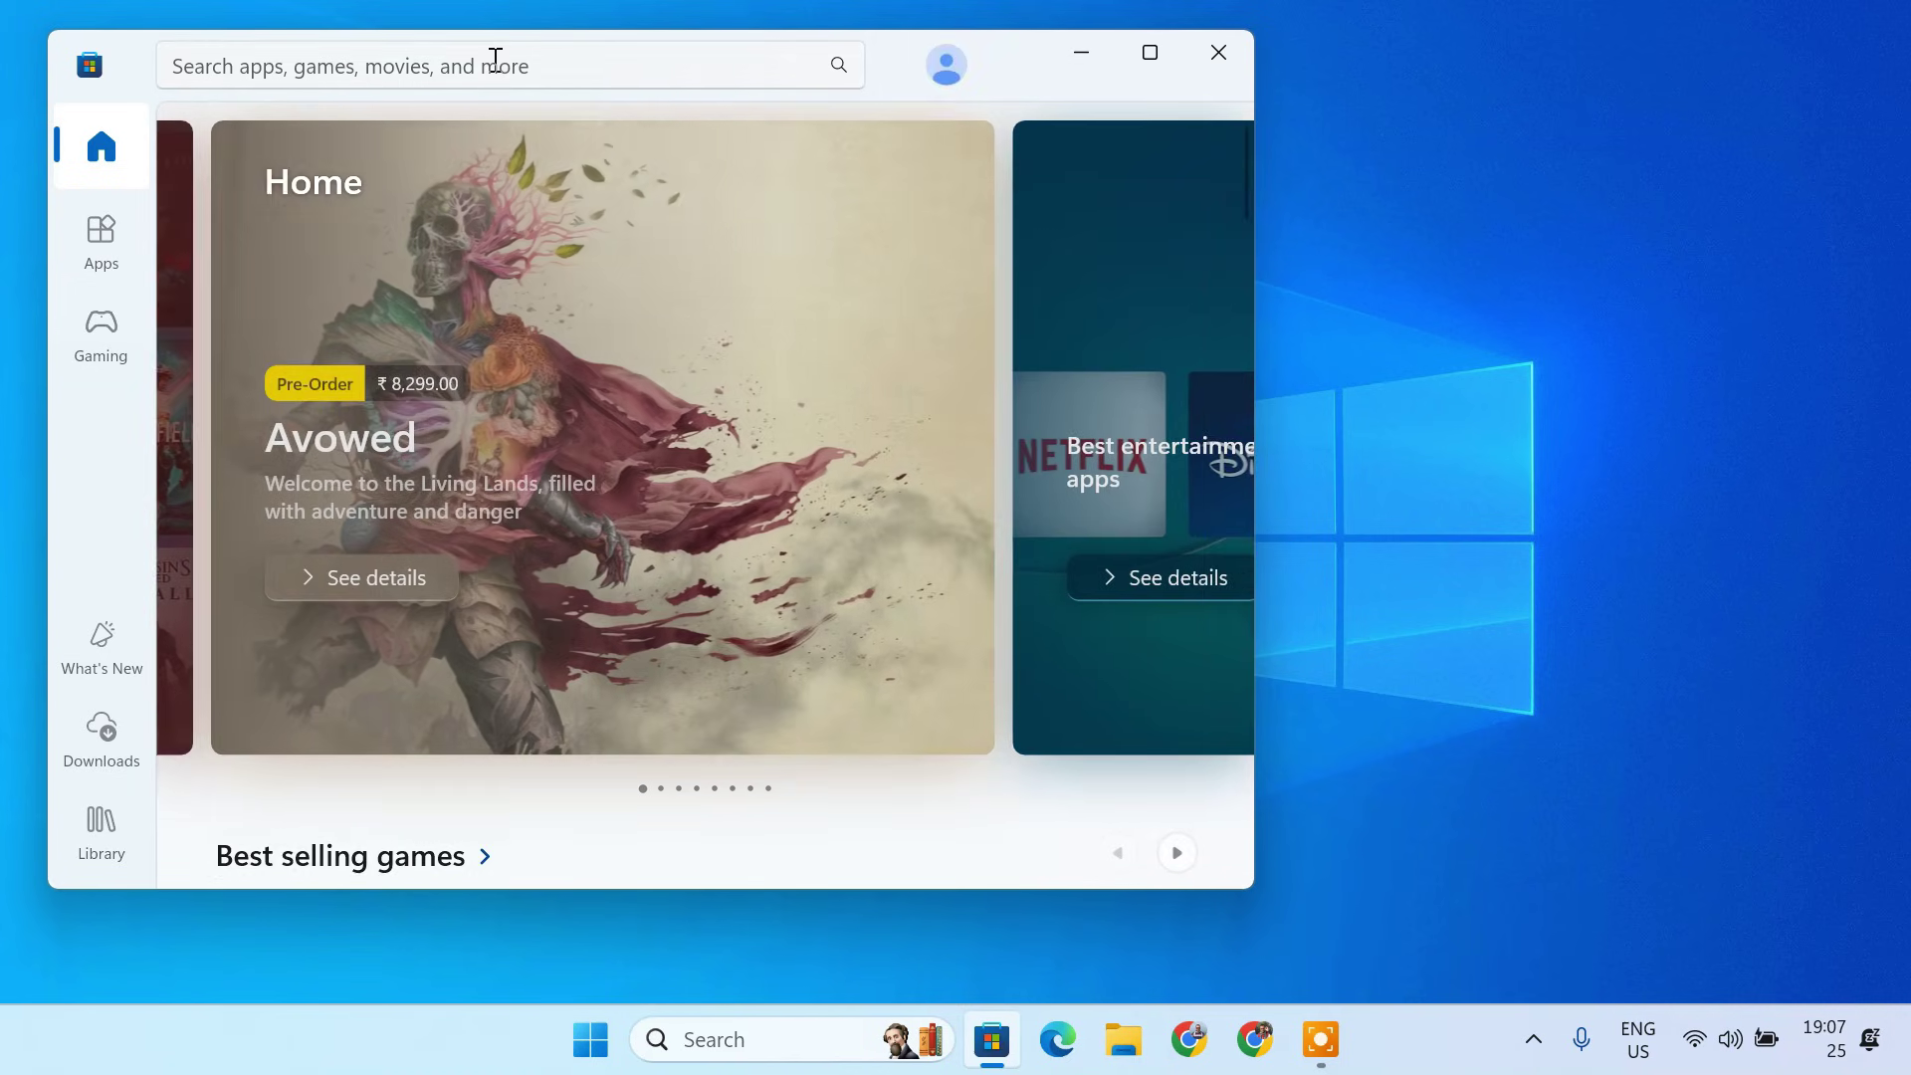
{"action": "left_click", "coordinate": [496, 62]}
{"action": "left_click", "coordinate": [422, 145]}
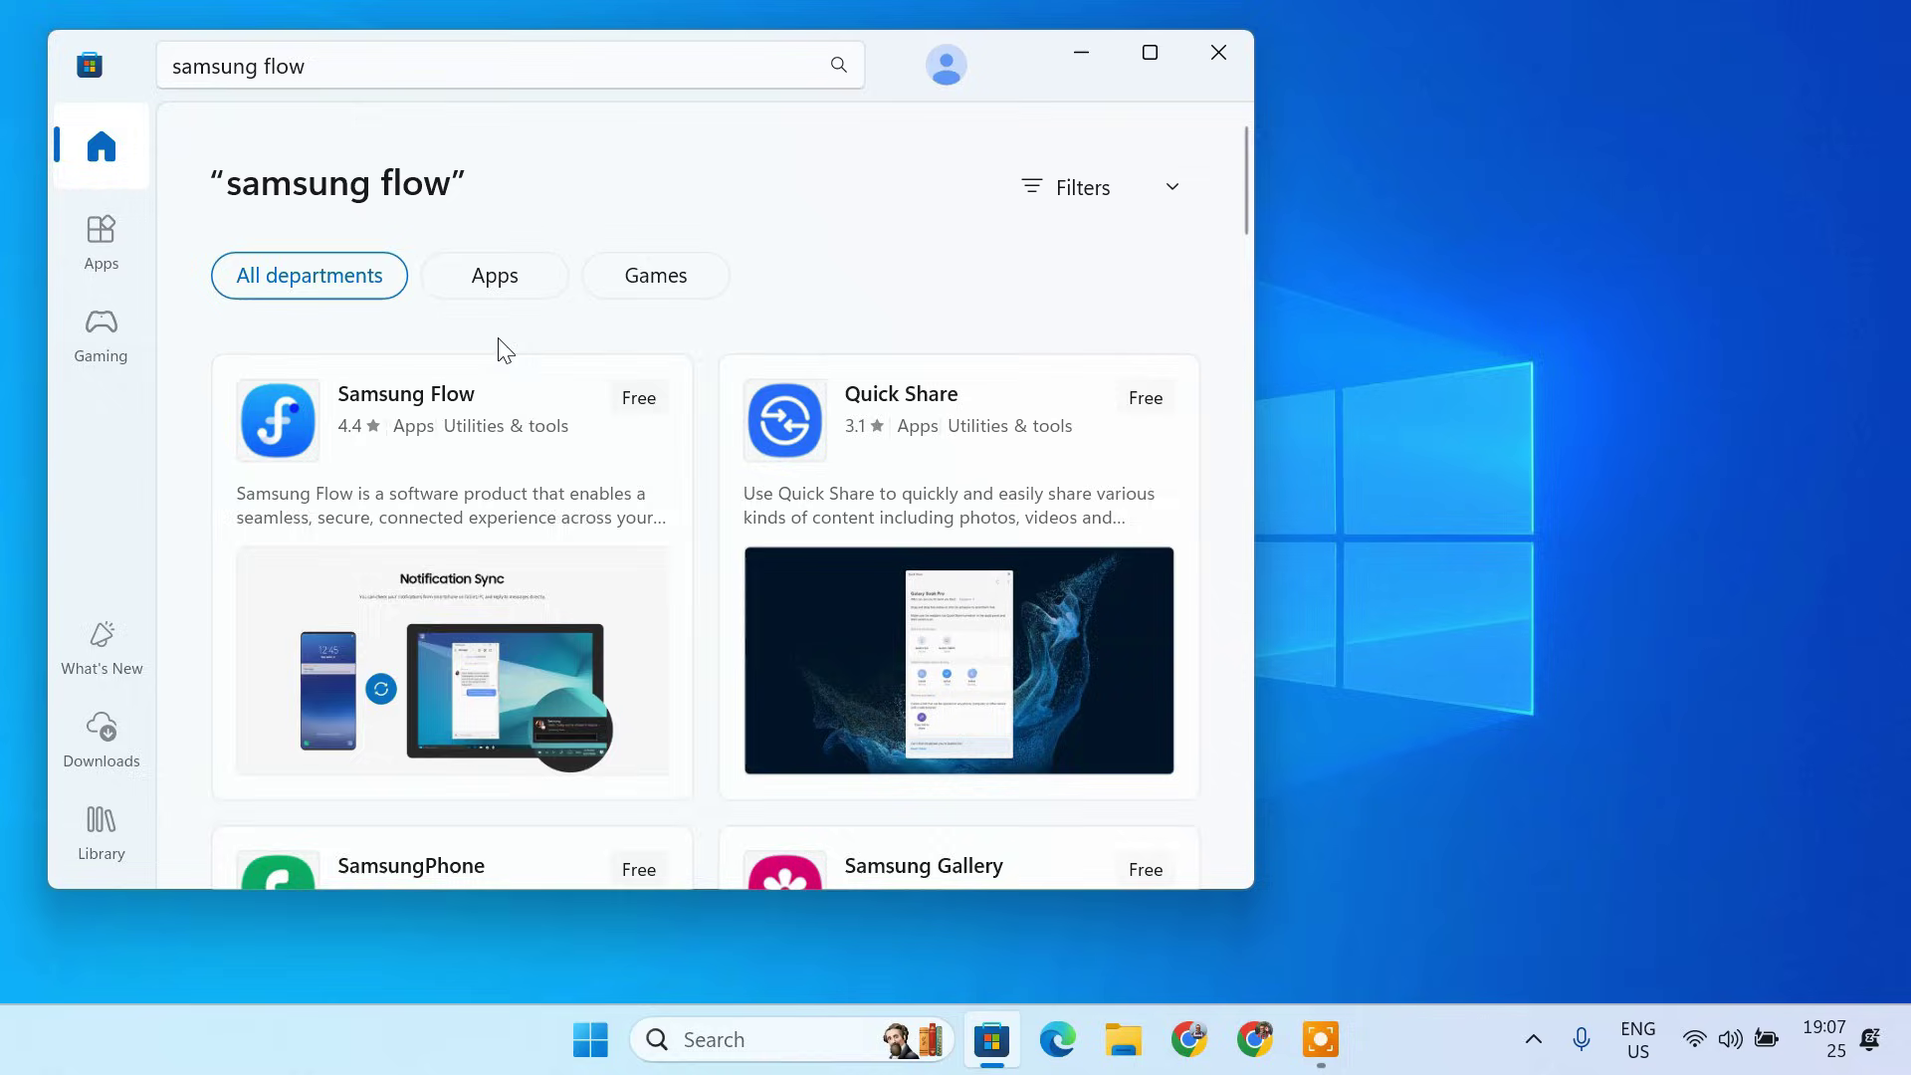
{"action": "left_click", "coordinate": [500, 443]}
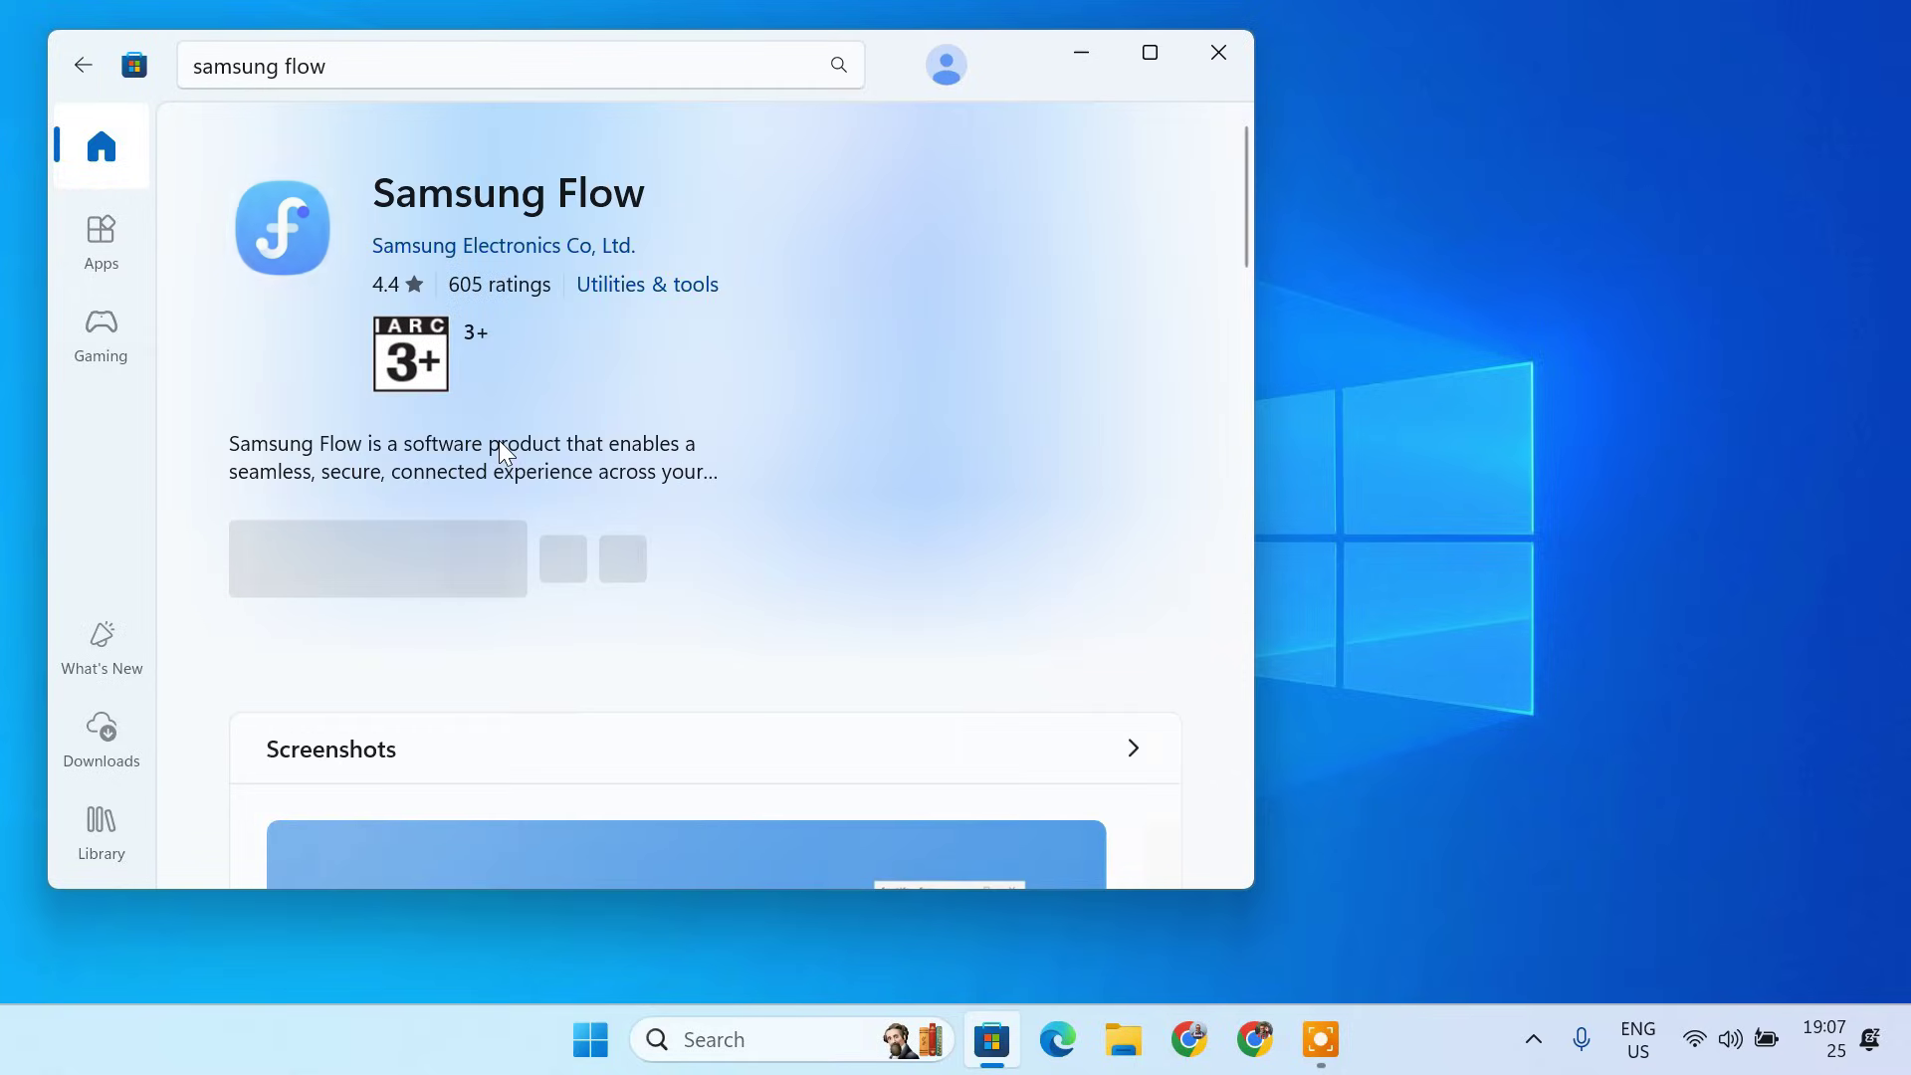
{"action": "left_click", "coordinate": [338, 577]}
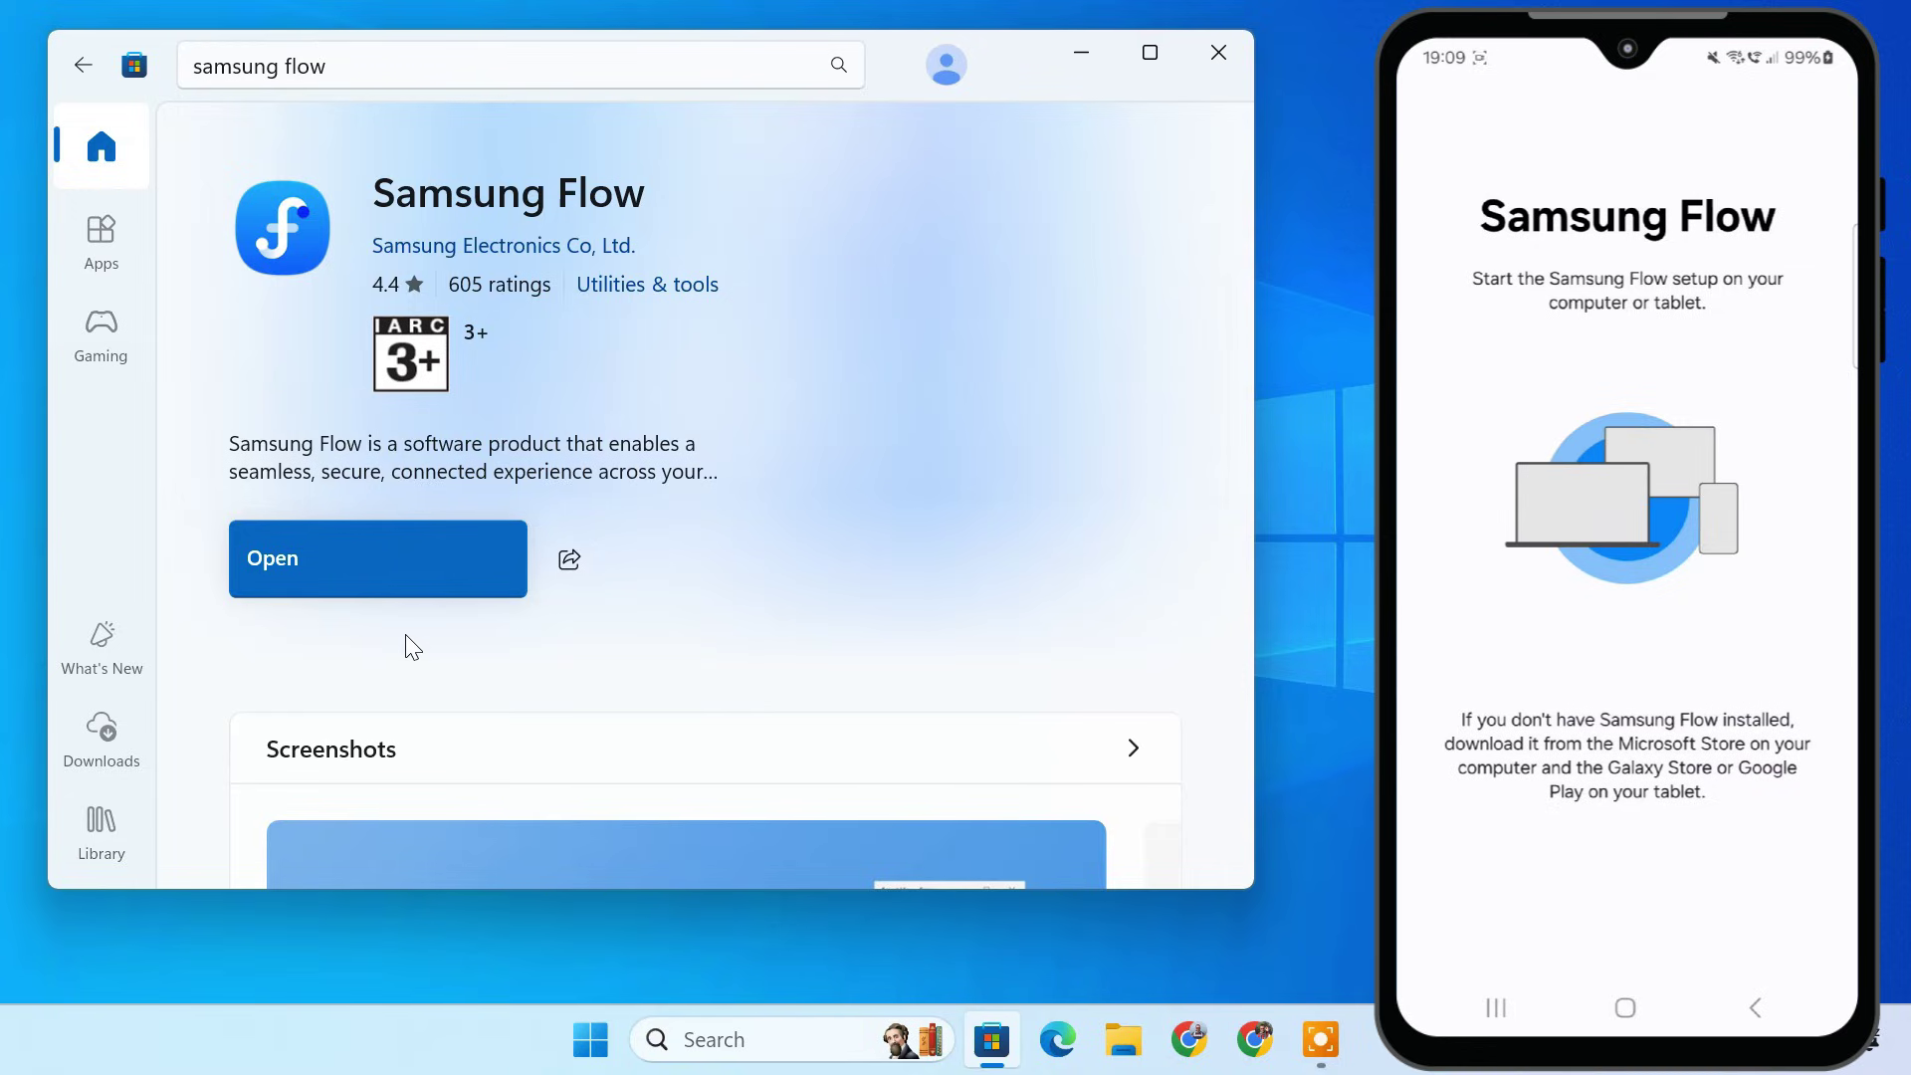
Launch Samsung Flow, close the Store, start the device search and select the listed phone.
{"action": "left_click", "coordinate": [354, 567]}
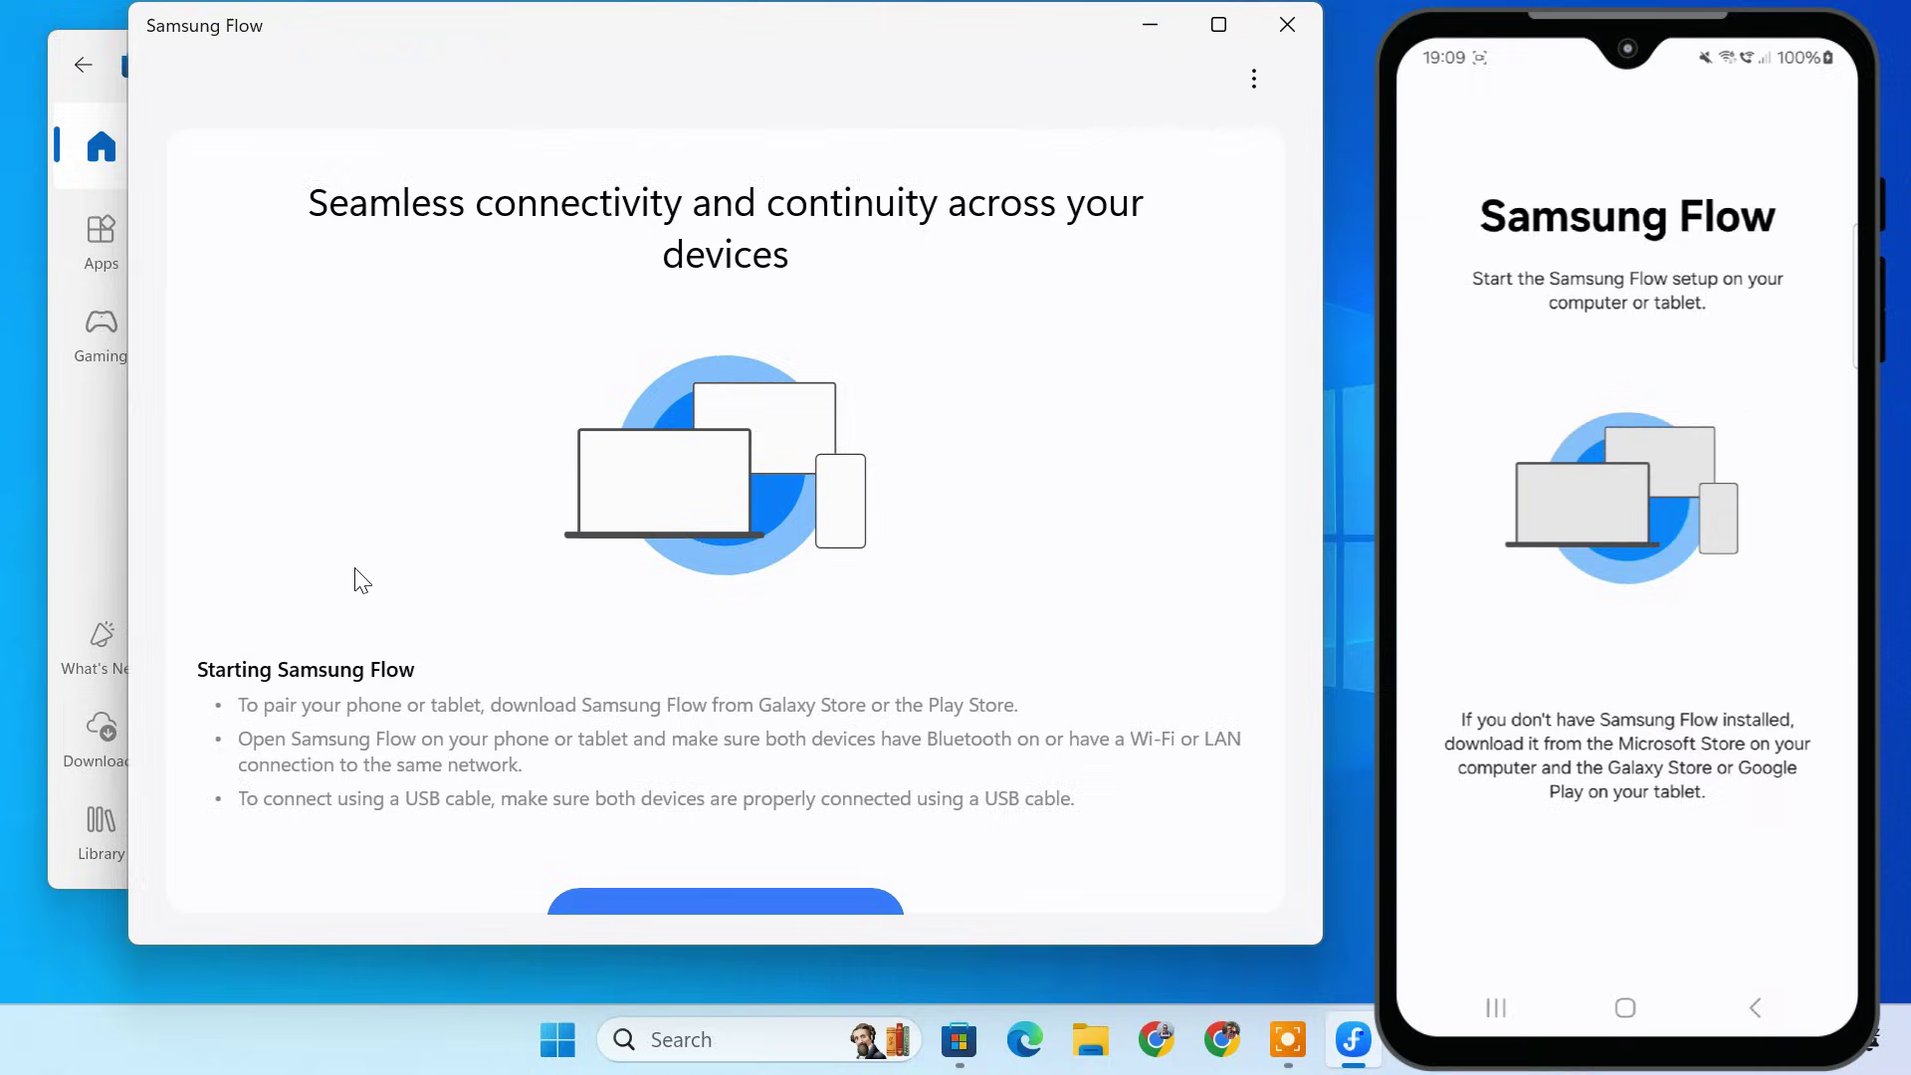
{"action": "left_click", "coordinate": [76, 558]}
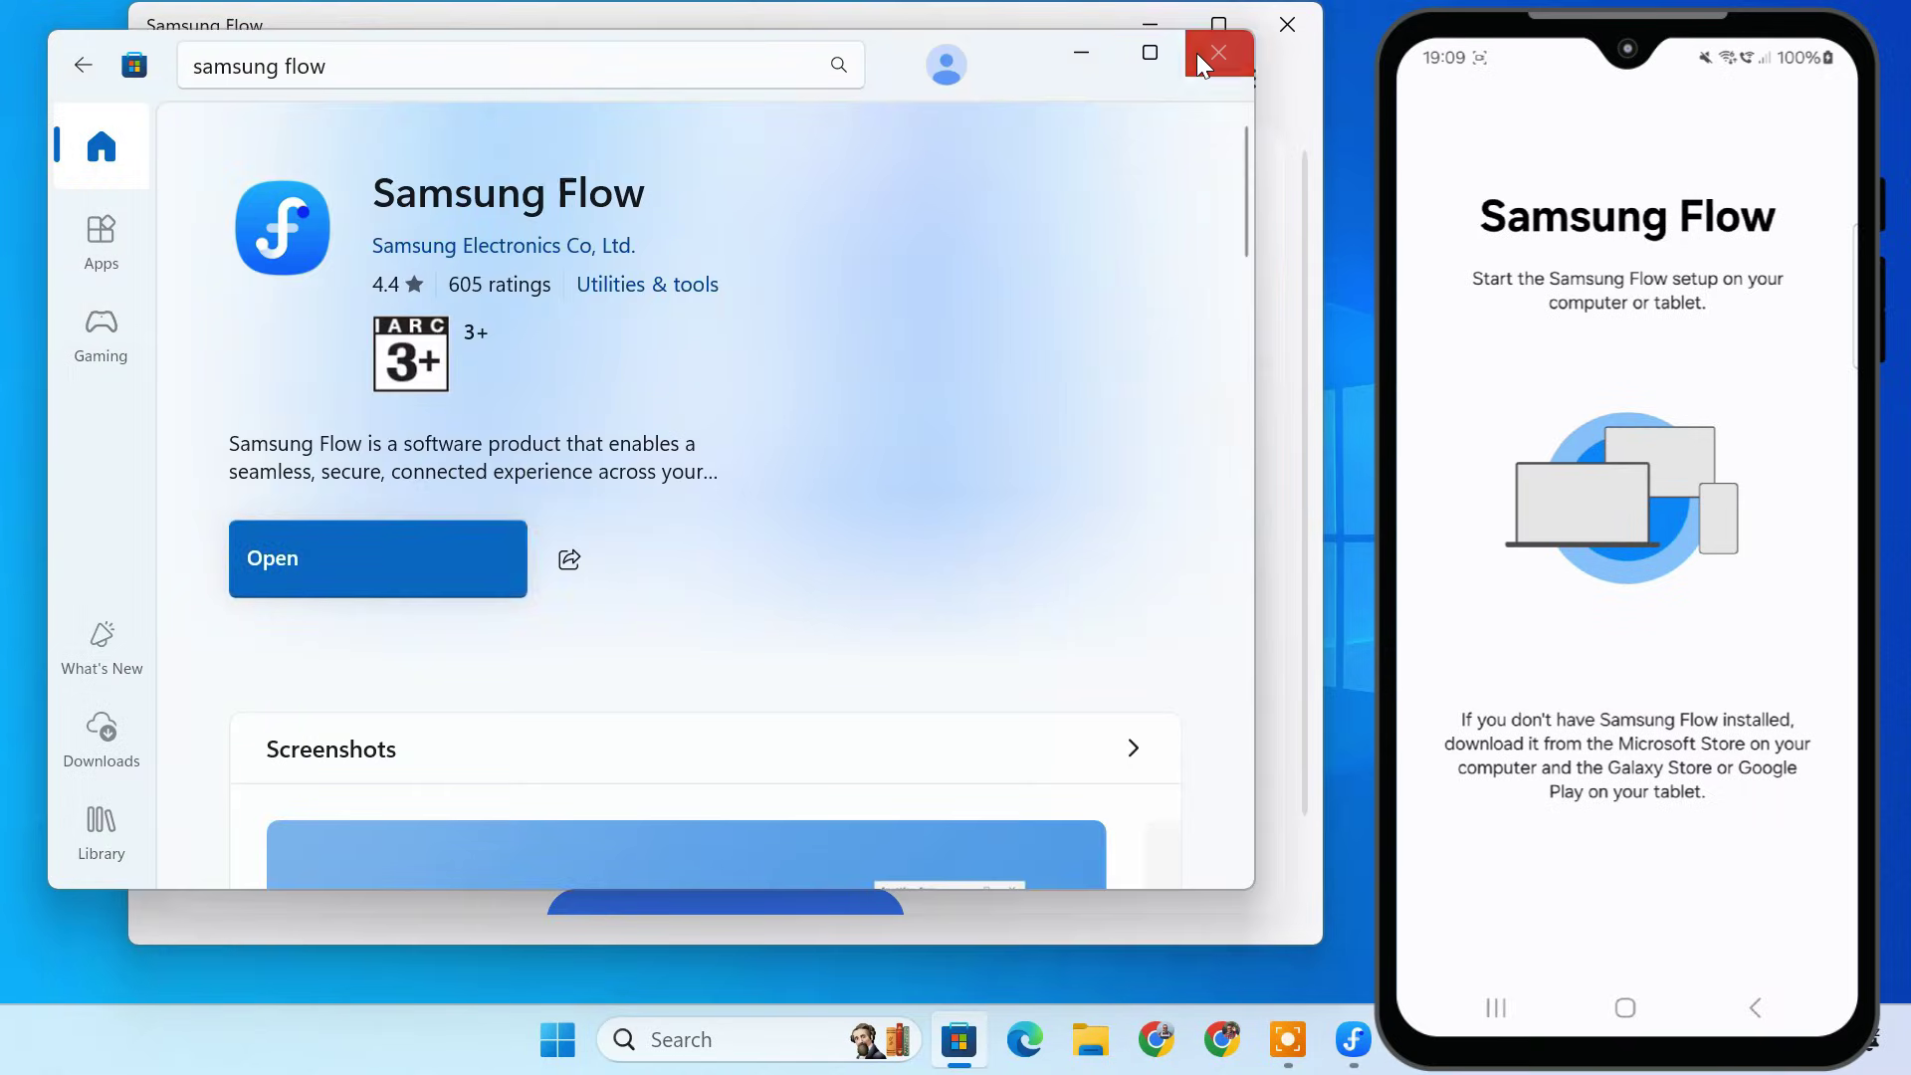
{"action": "left_click", "coordinate": [1222, 51]}
{"action": "scroll", "coordinate": [935, 589], "scroll_direction": "down", "scroll_amount": 1}
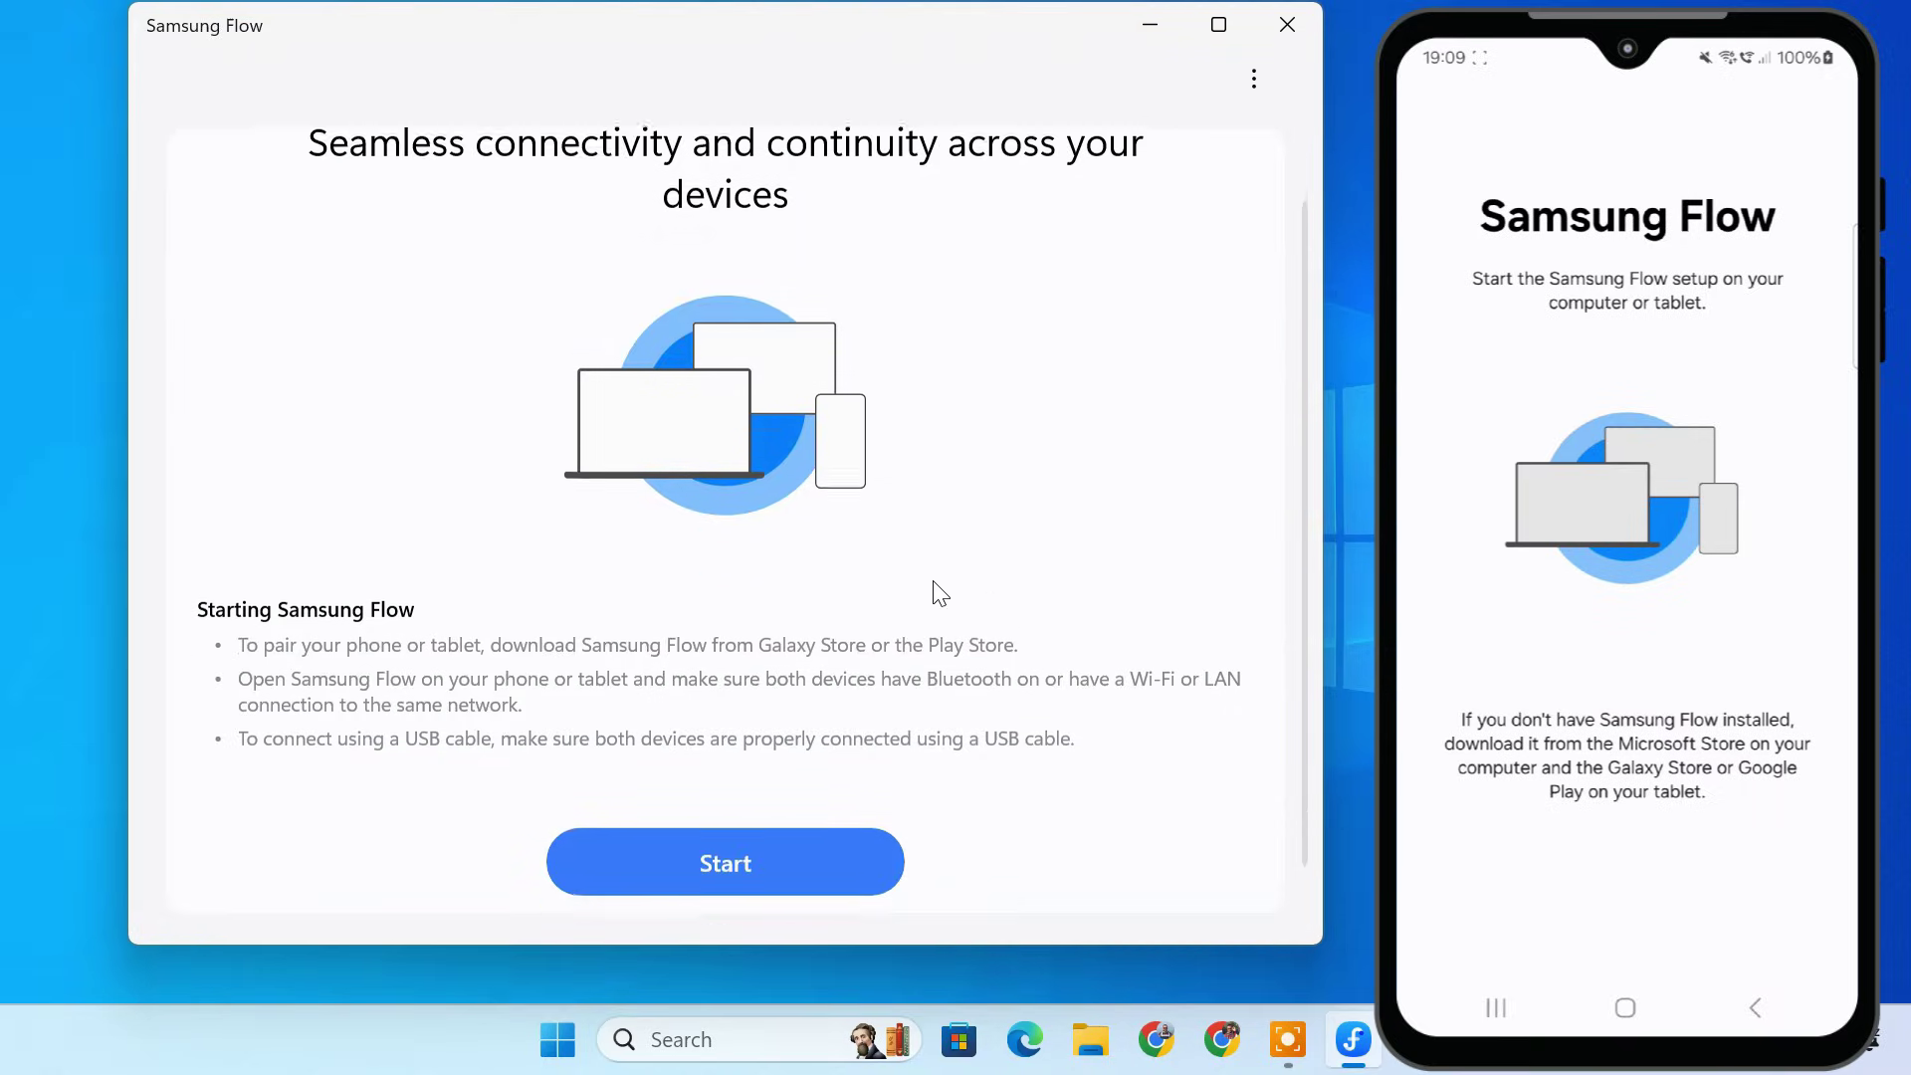
{"action": "left_click", "coordinate": [774, 847]}
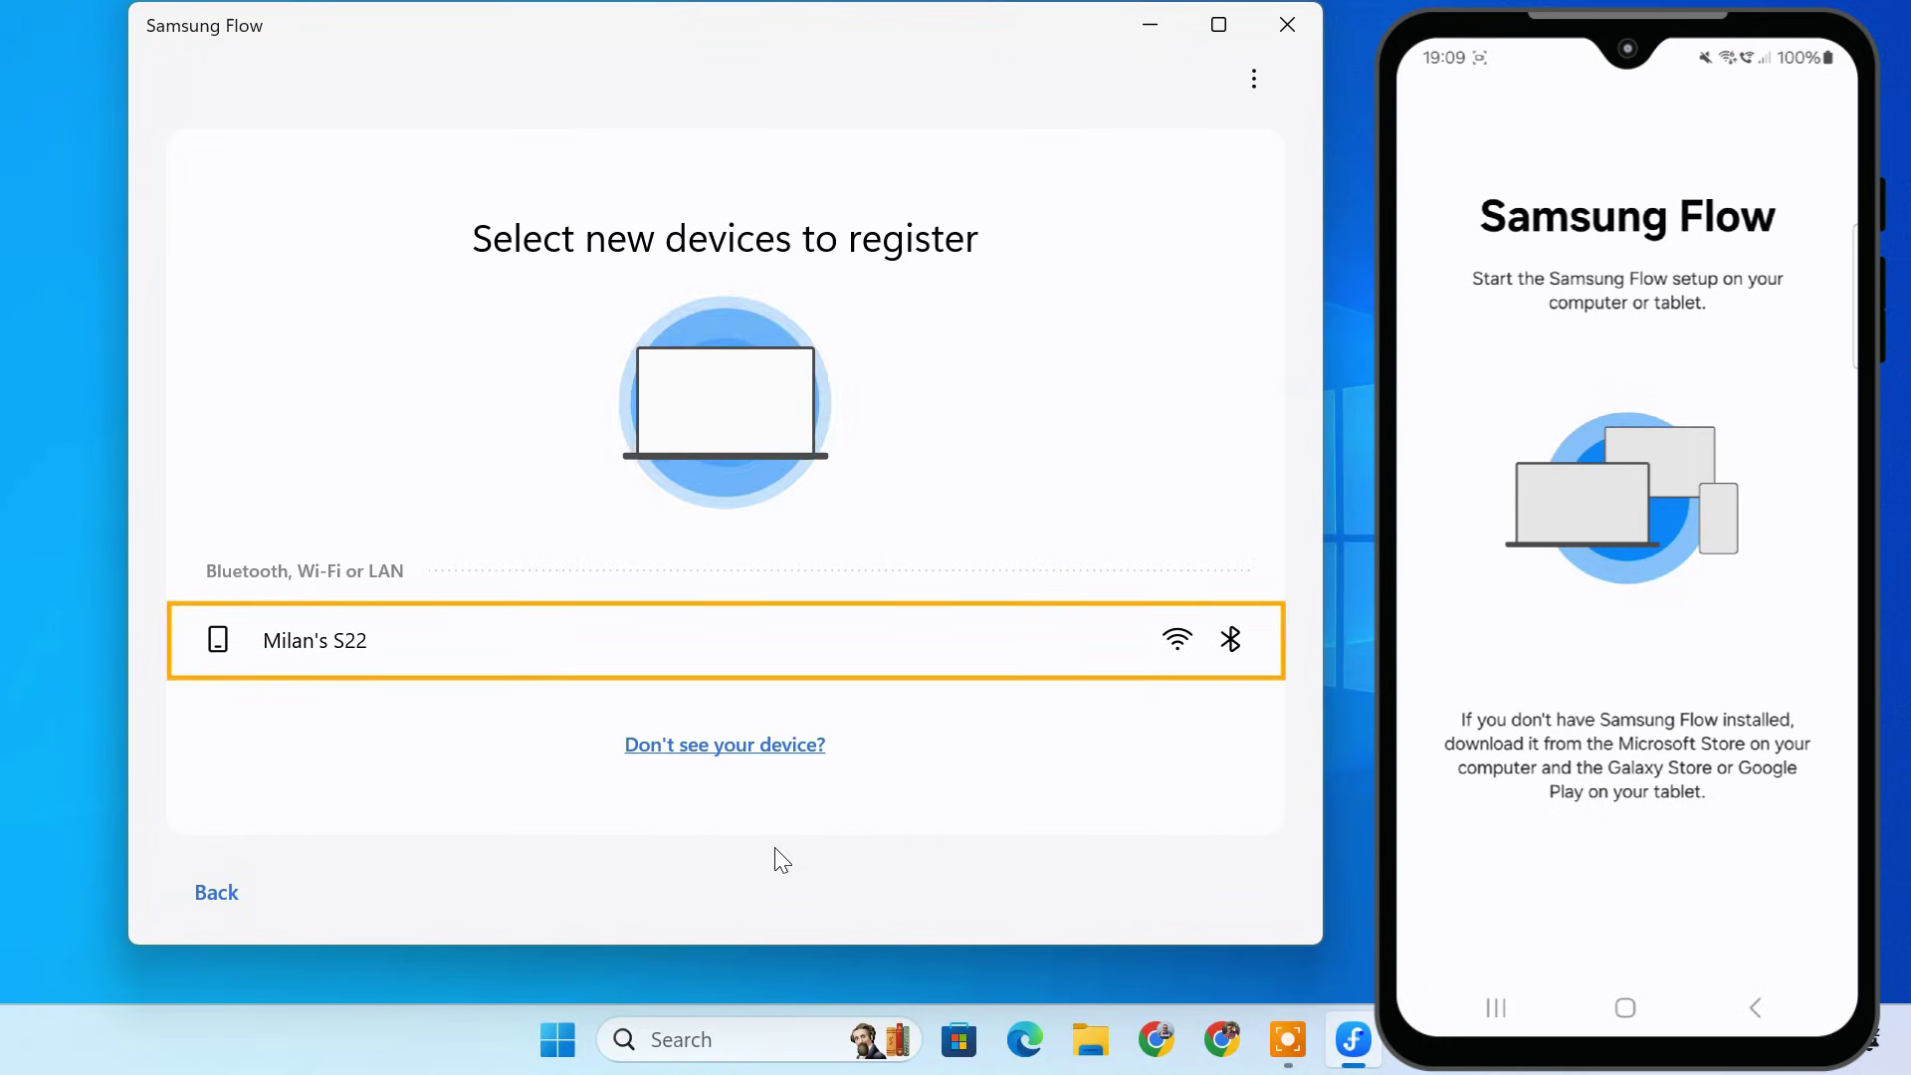
{"action": "left_click", "coordinate": [403, 654]}
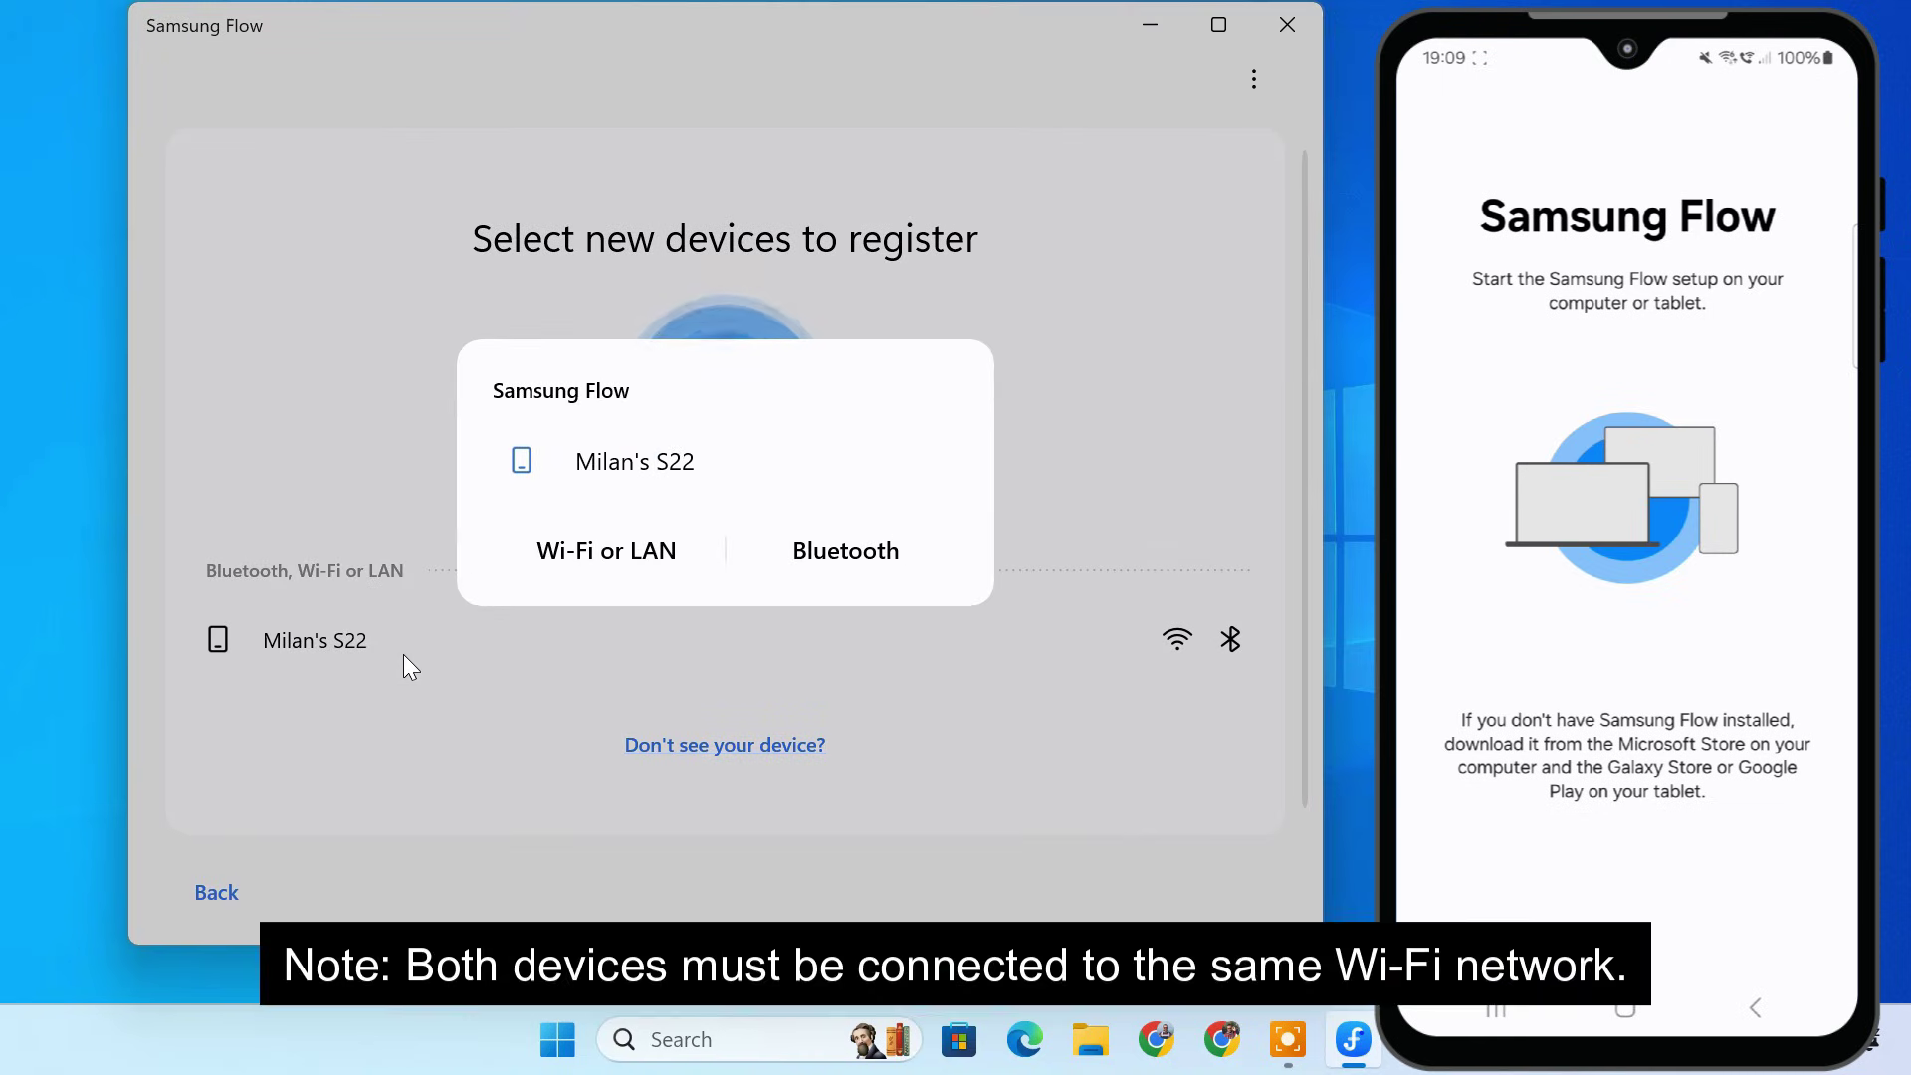
Pair the phone over Wi-Fi or LAN and confirm the matching passkey.
{"action": "left_click", "coordinate": [601, 555]}
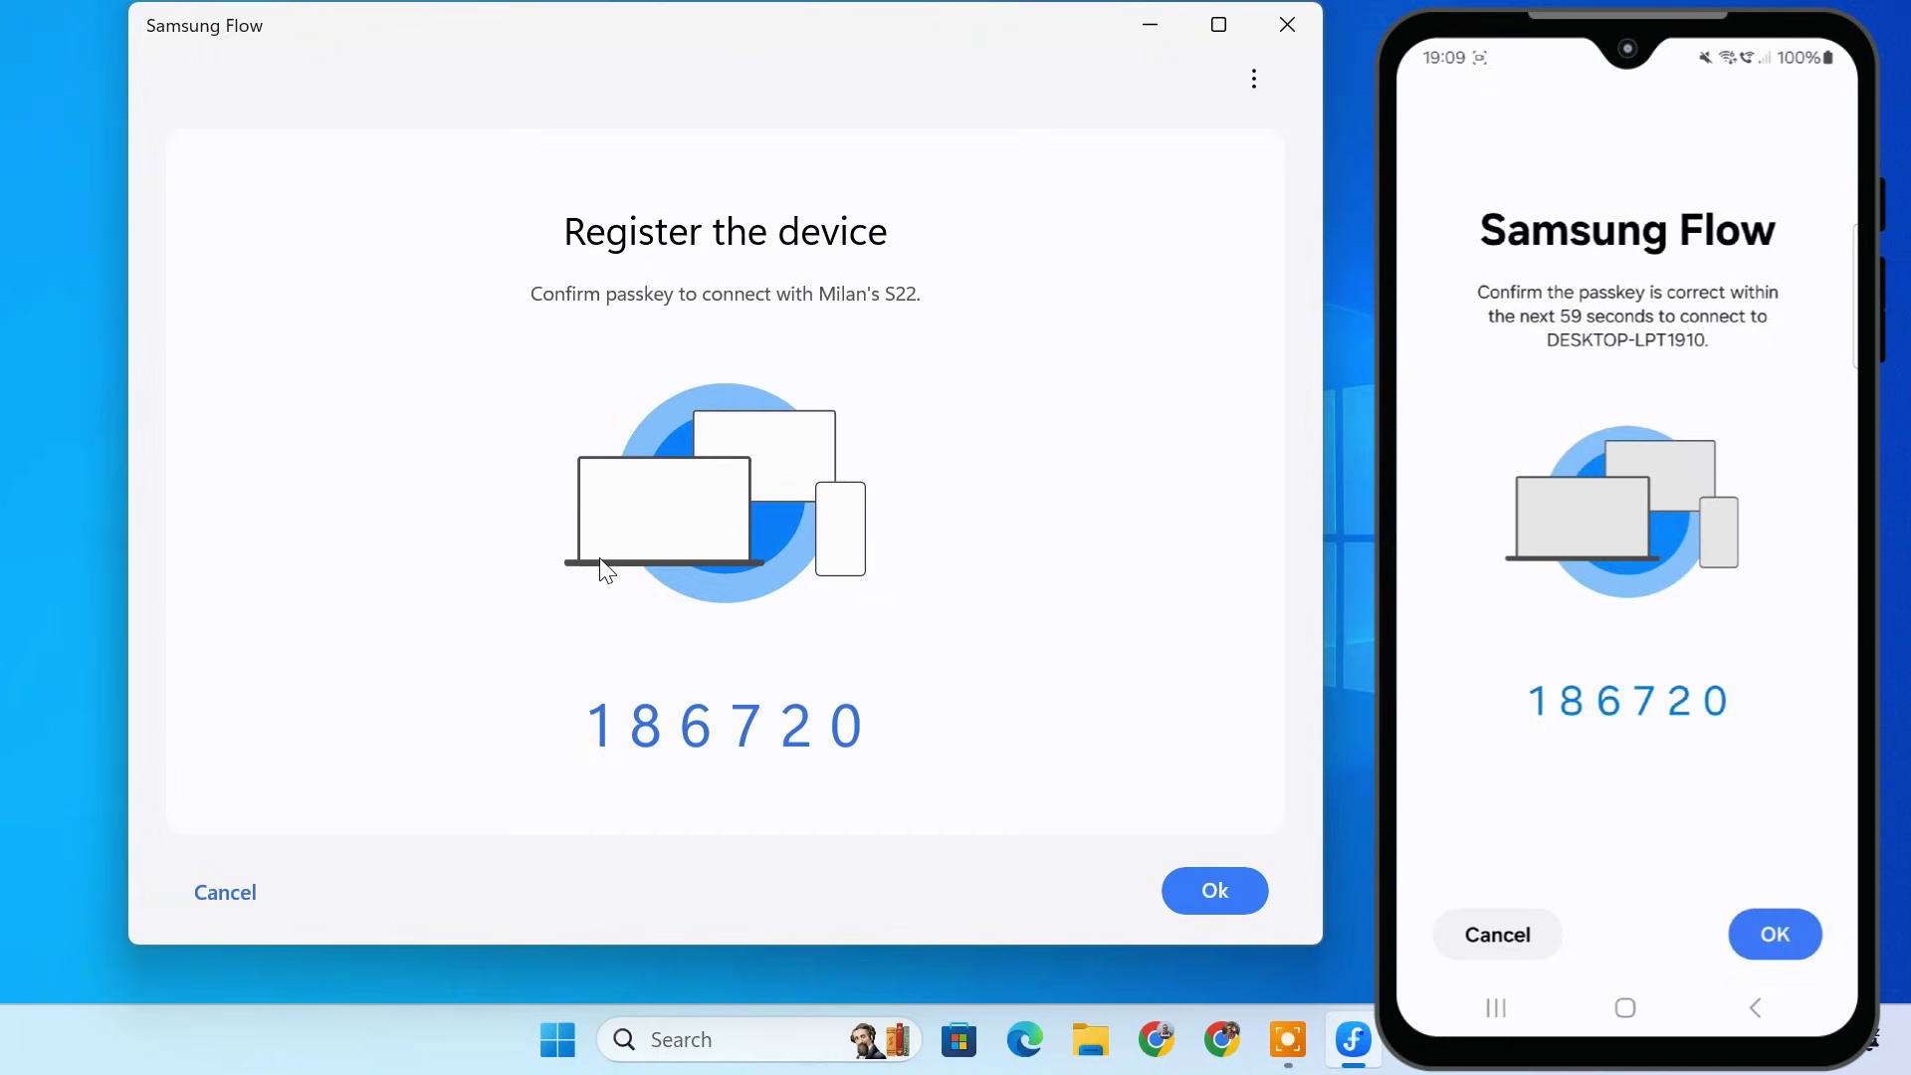
{"action": "left_click", "coordinate": [1216, 890]}
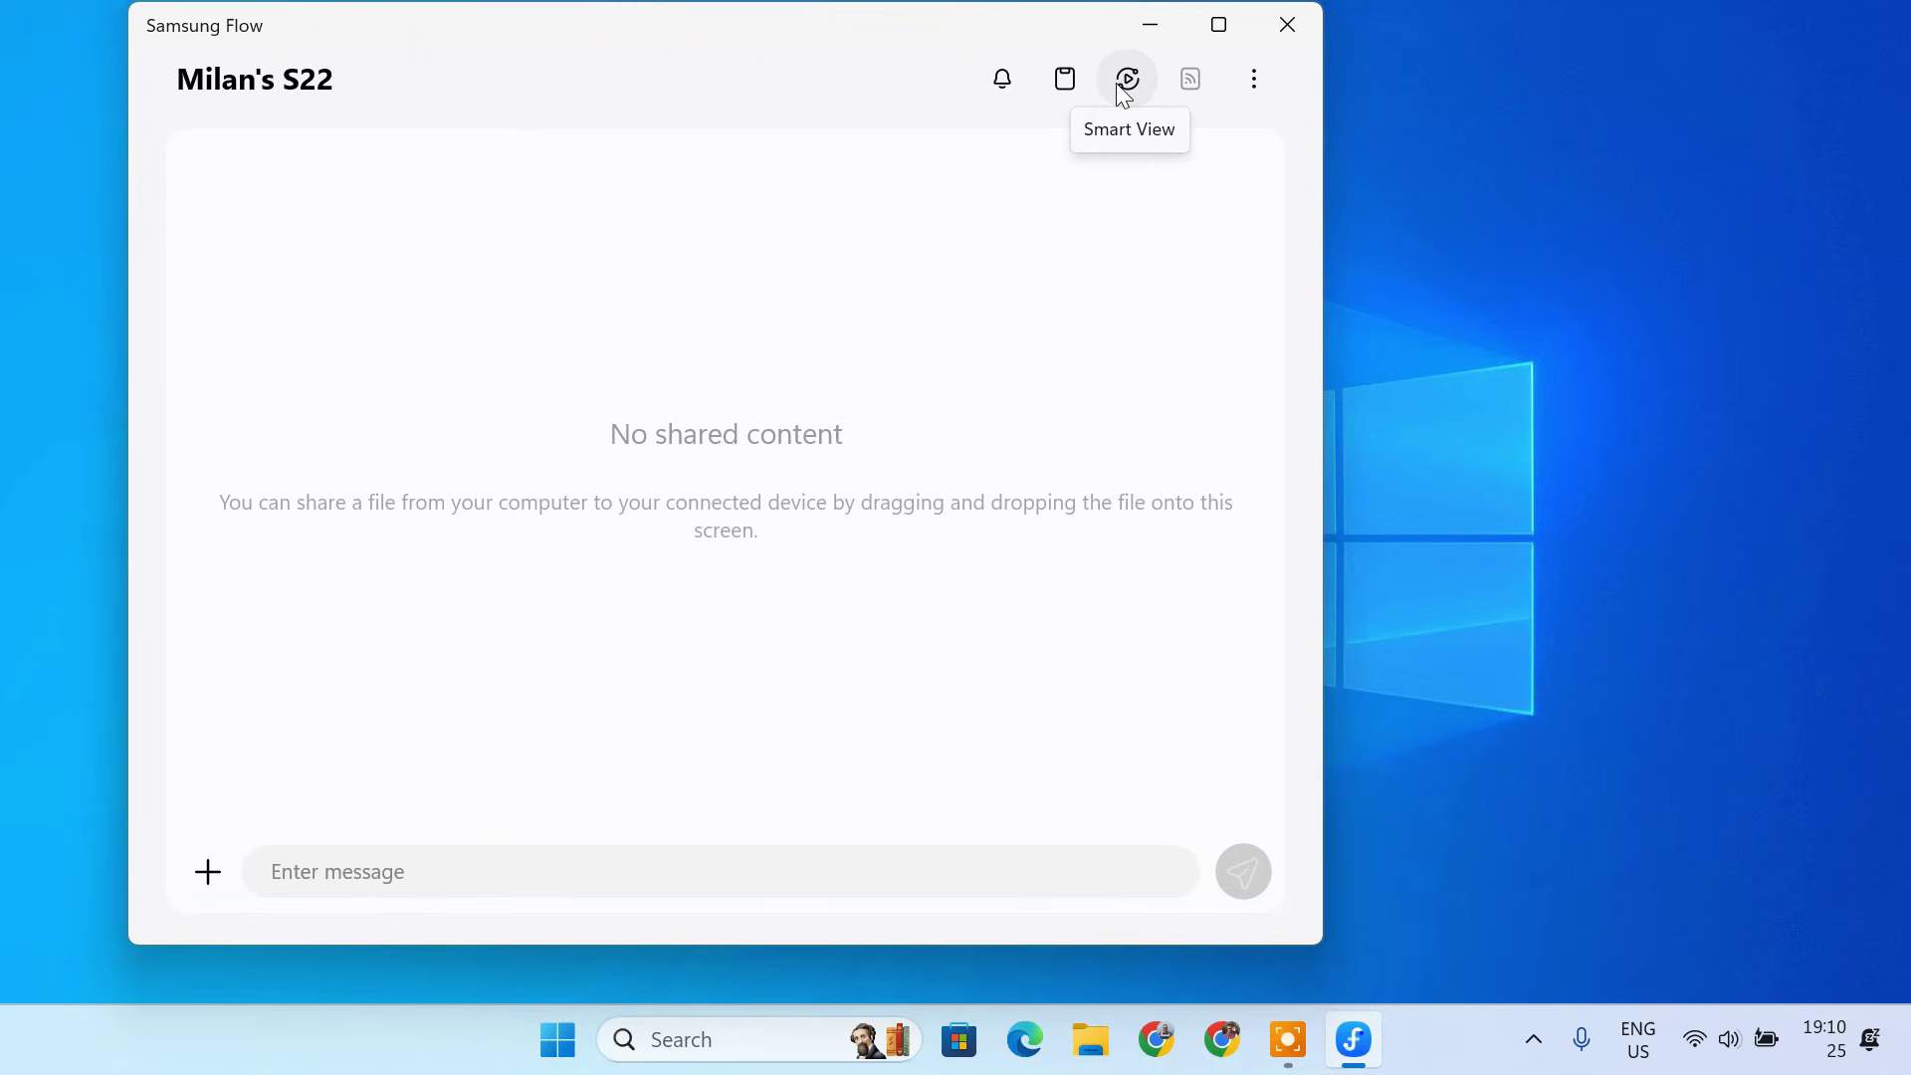
Start Smart View mirroring, minimize the main window, and show the phone's home screen.
{"action": "left_click", "coordinate": [1116, 83]}
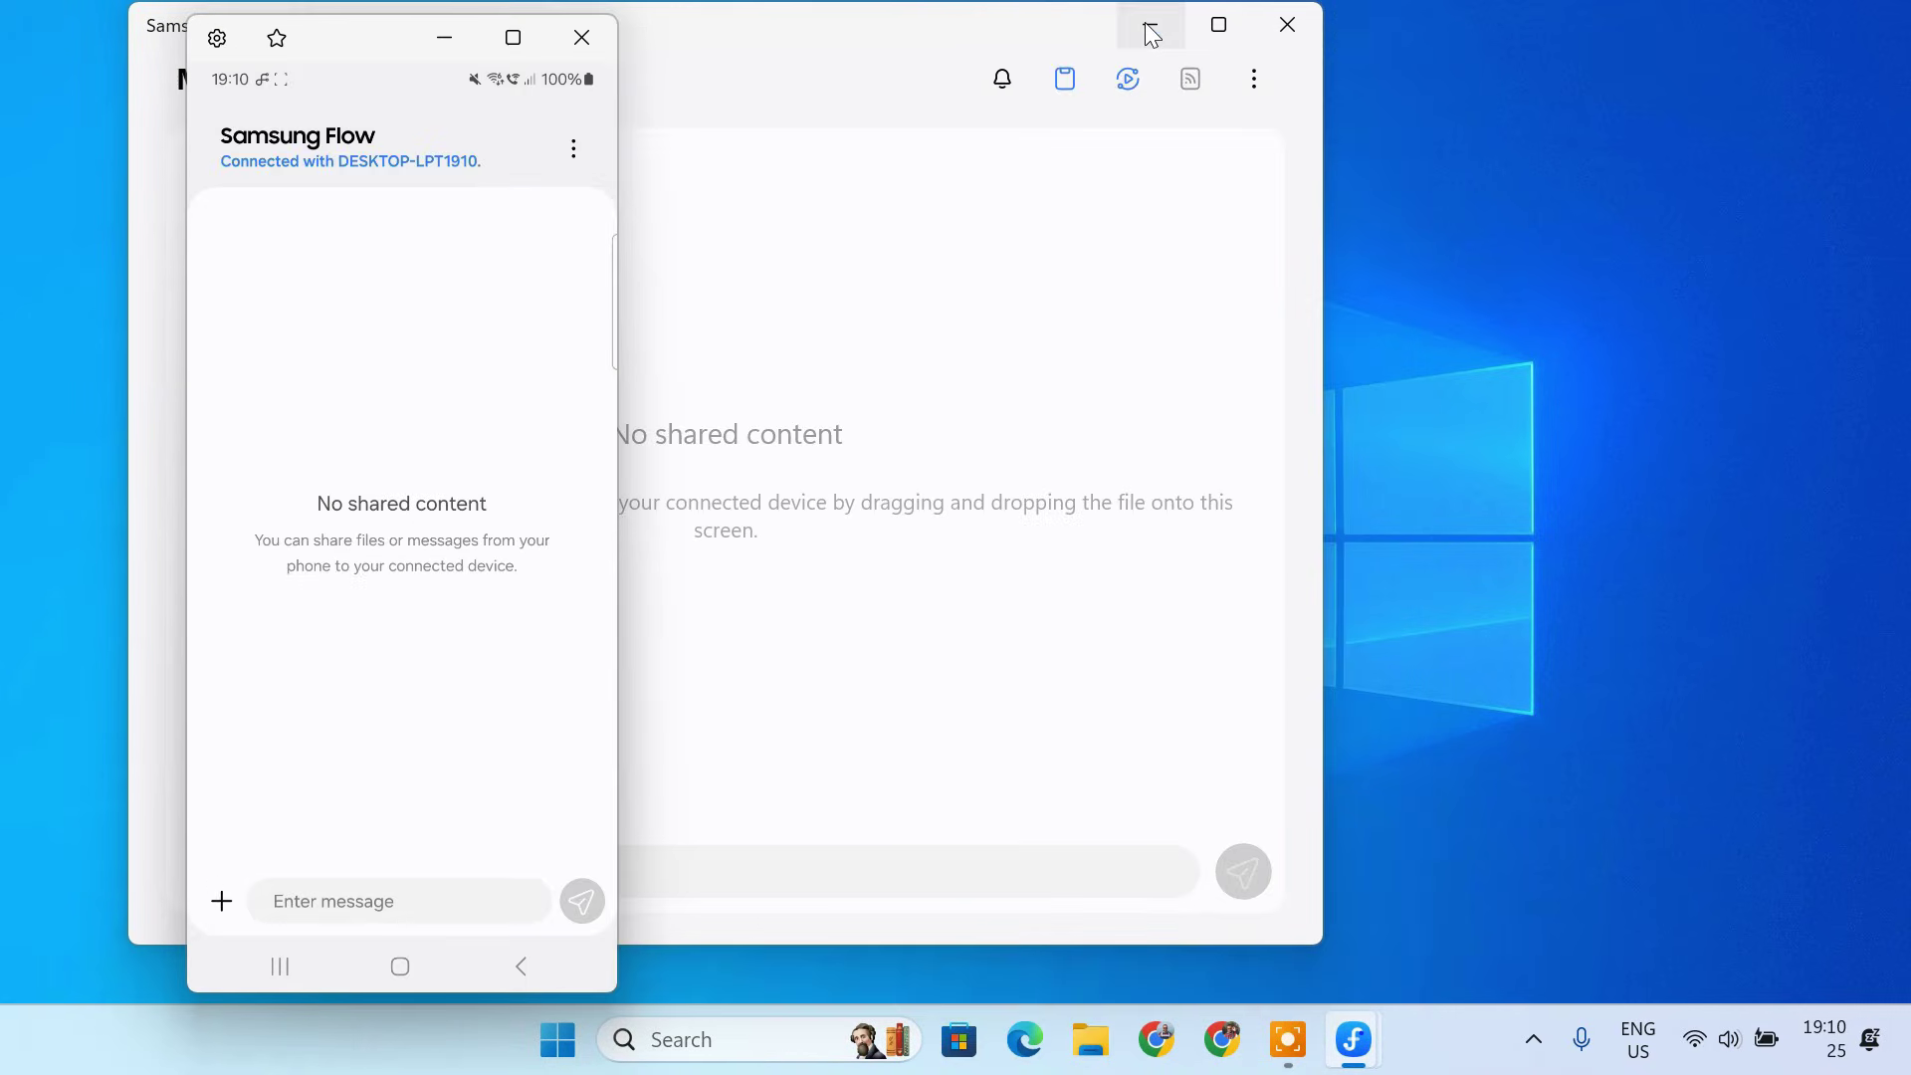
{"action": "left_click", "coordinate": [1150, 25]}
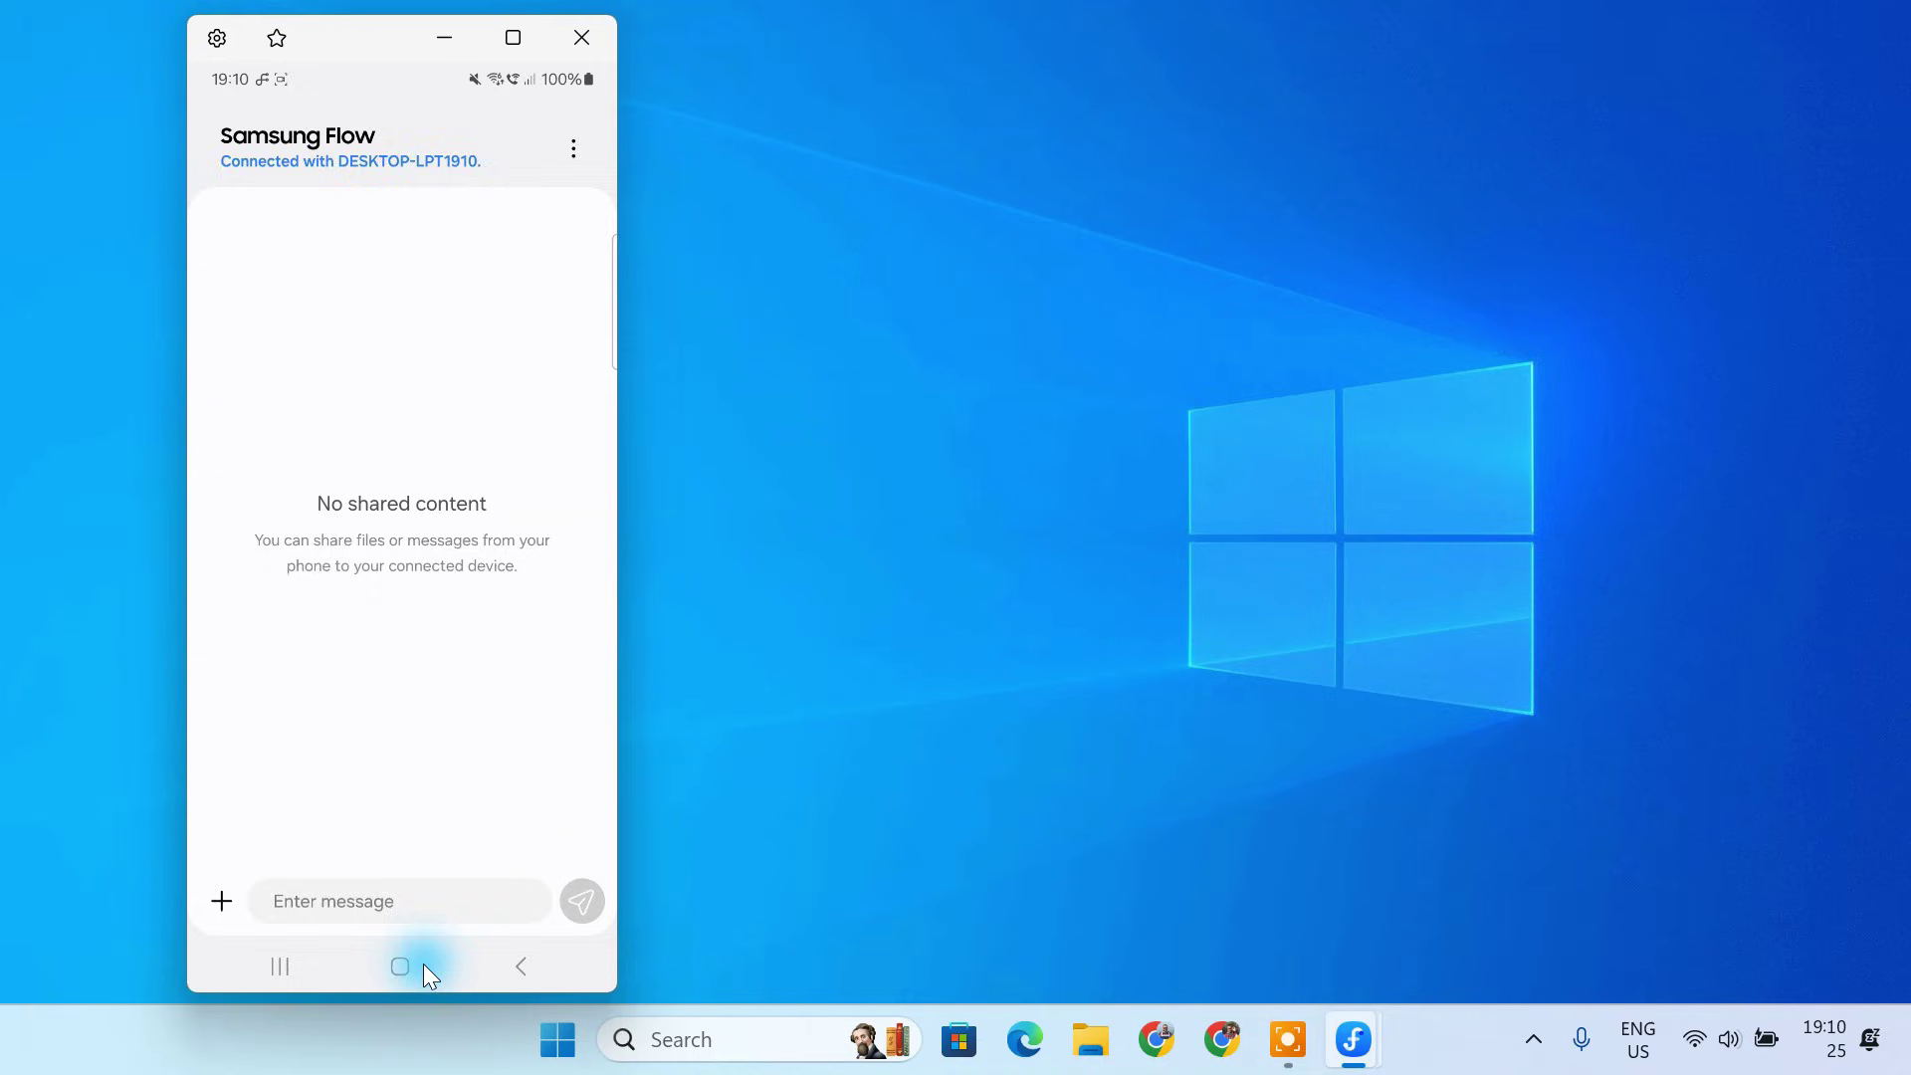
{"action": "left_click", "coordinate": [422, 963]}
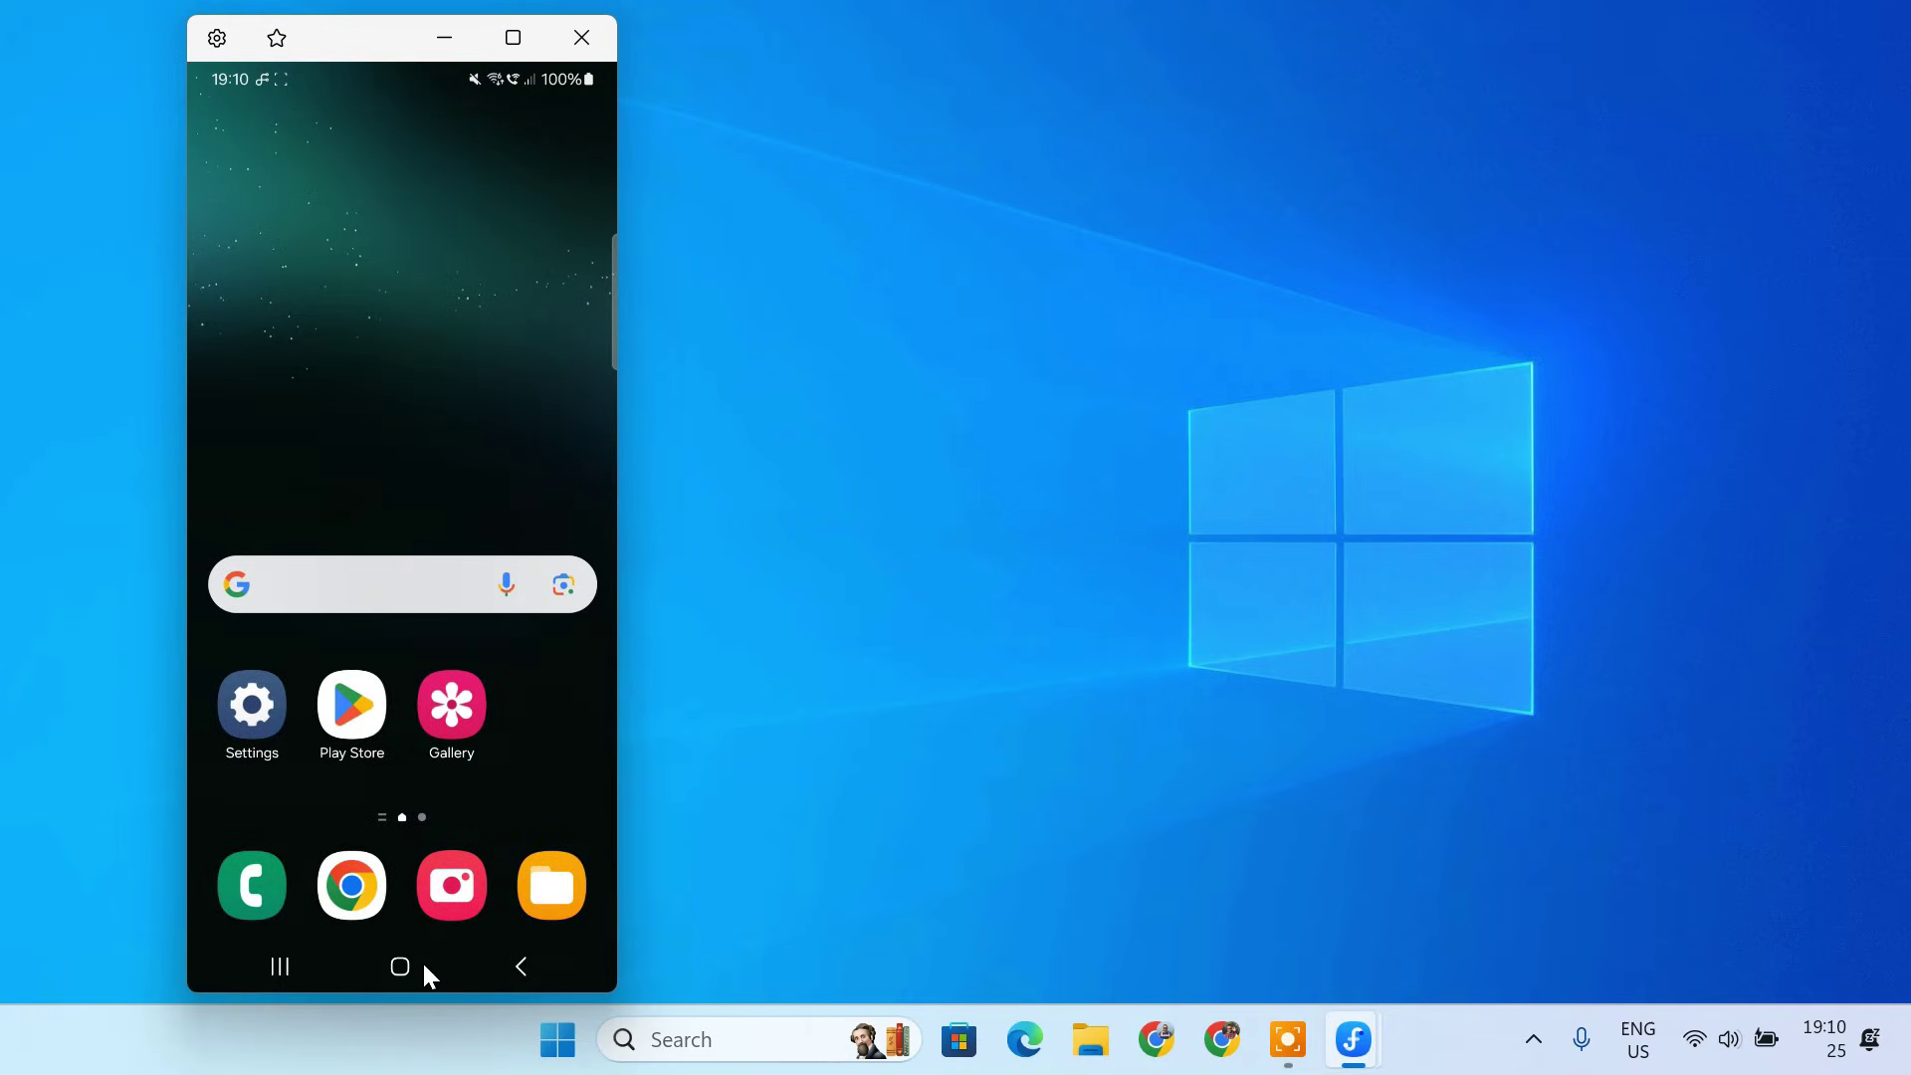
Swipe through home pages and the app drawer, open YouTube Music, then return home.
{"action": "left_click_drag", "start_coordinate": [494, 538], "coordinate": [587, 470]}
{"action": "left_click_drag", "start_coordinate": [470, 512], "coordinate": [516, 320]}
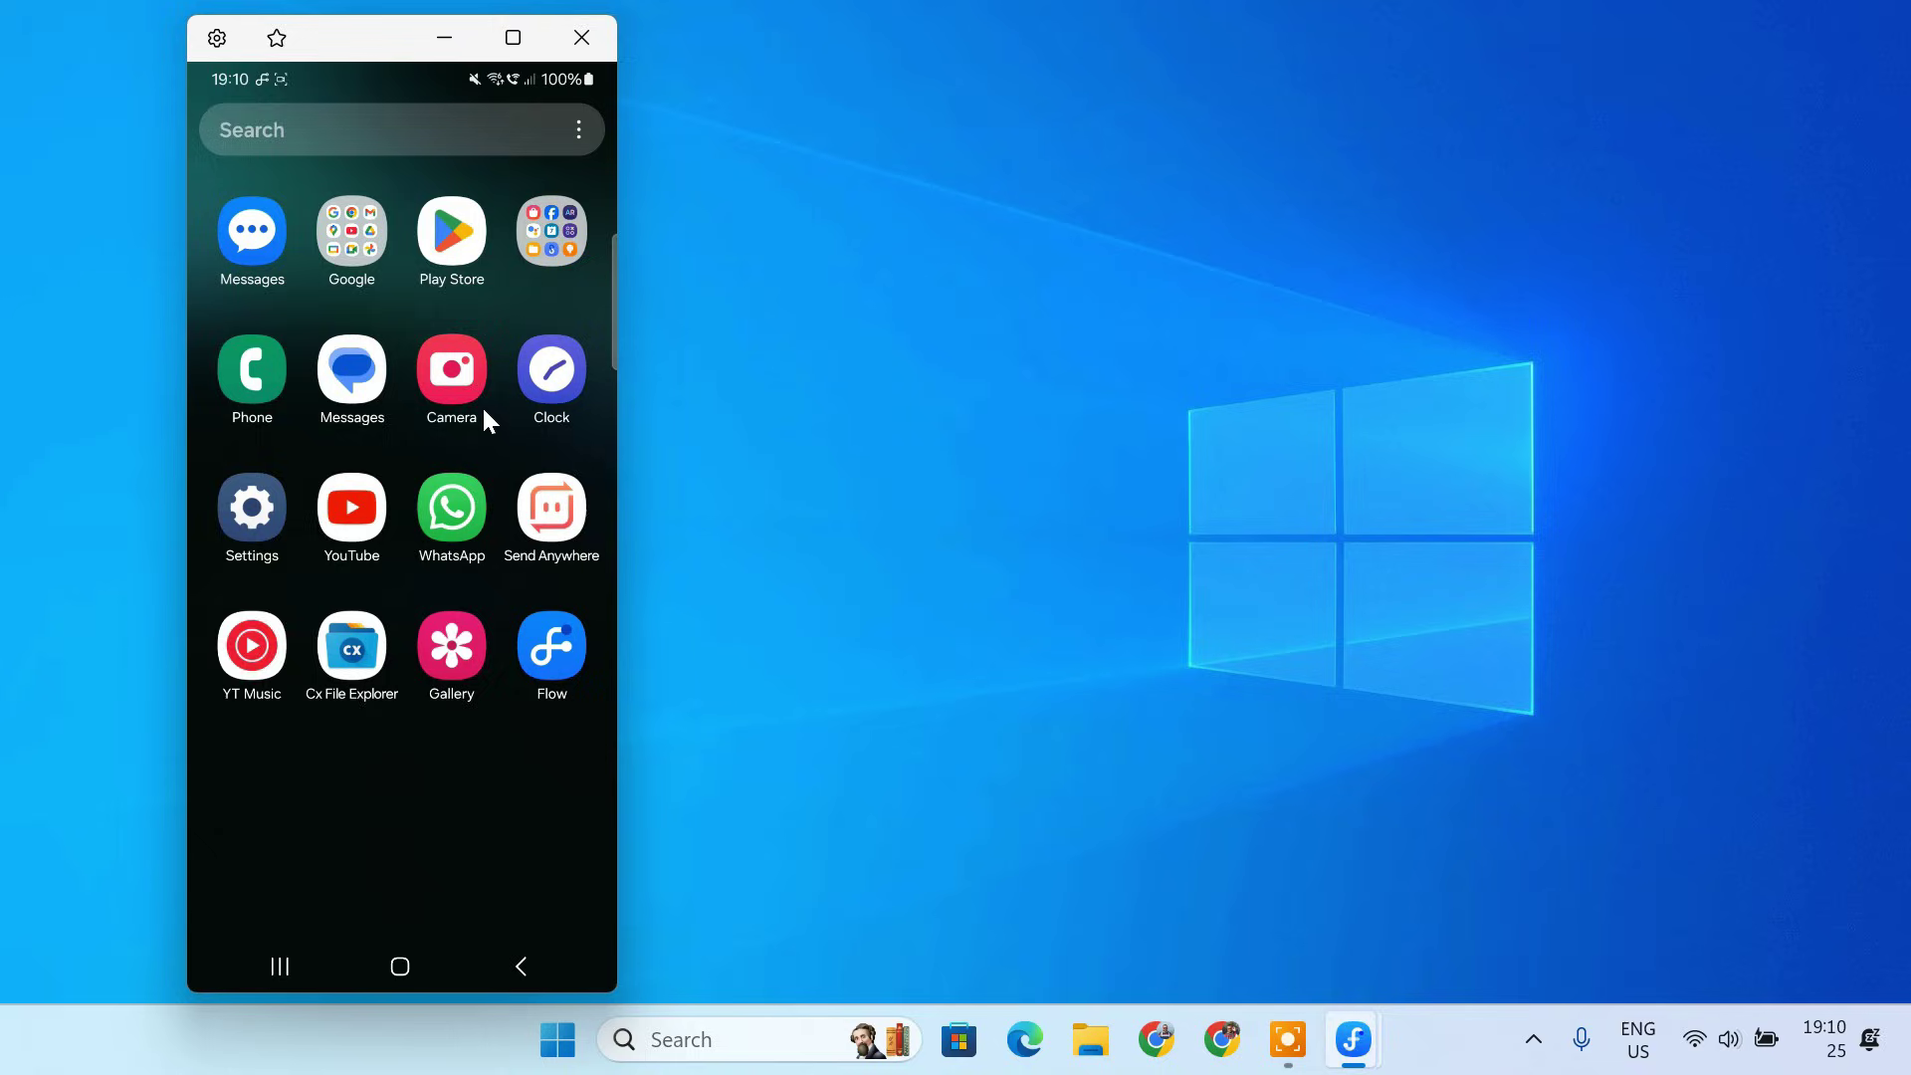
{"action": "left_click", "coordinate": [261, 666]}
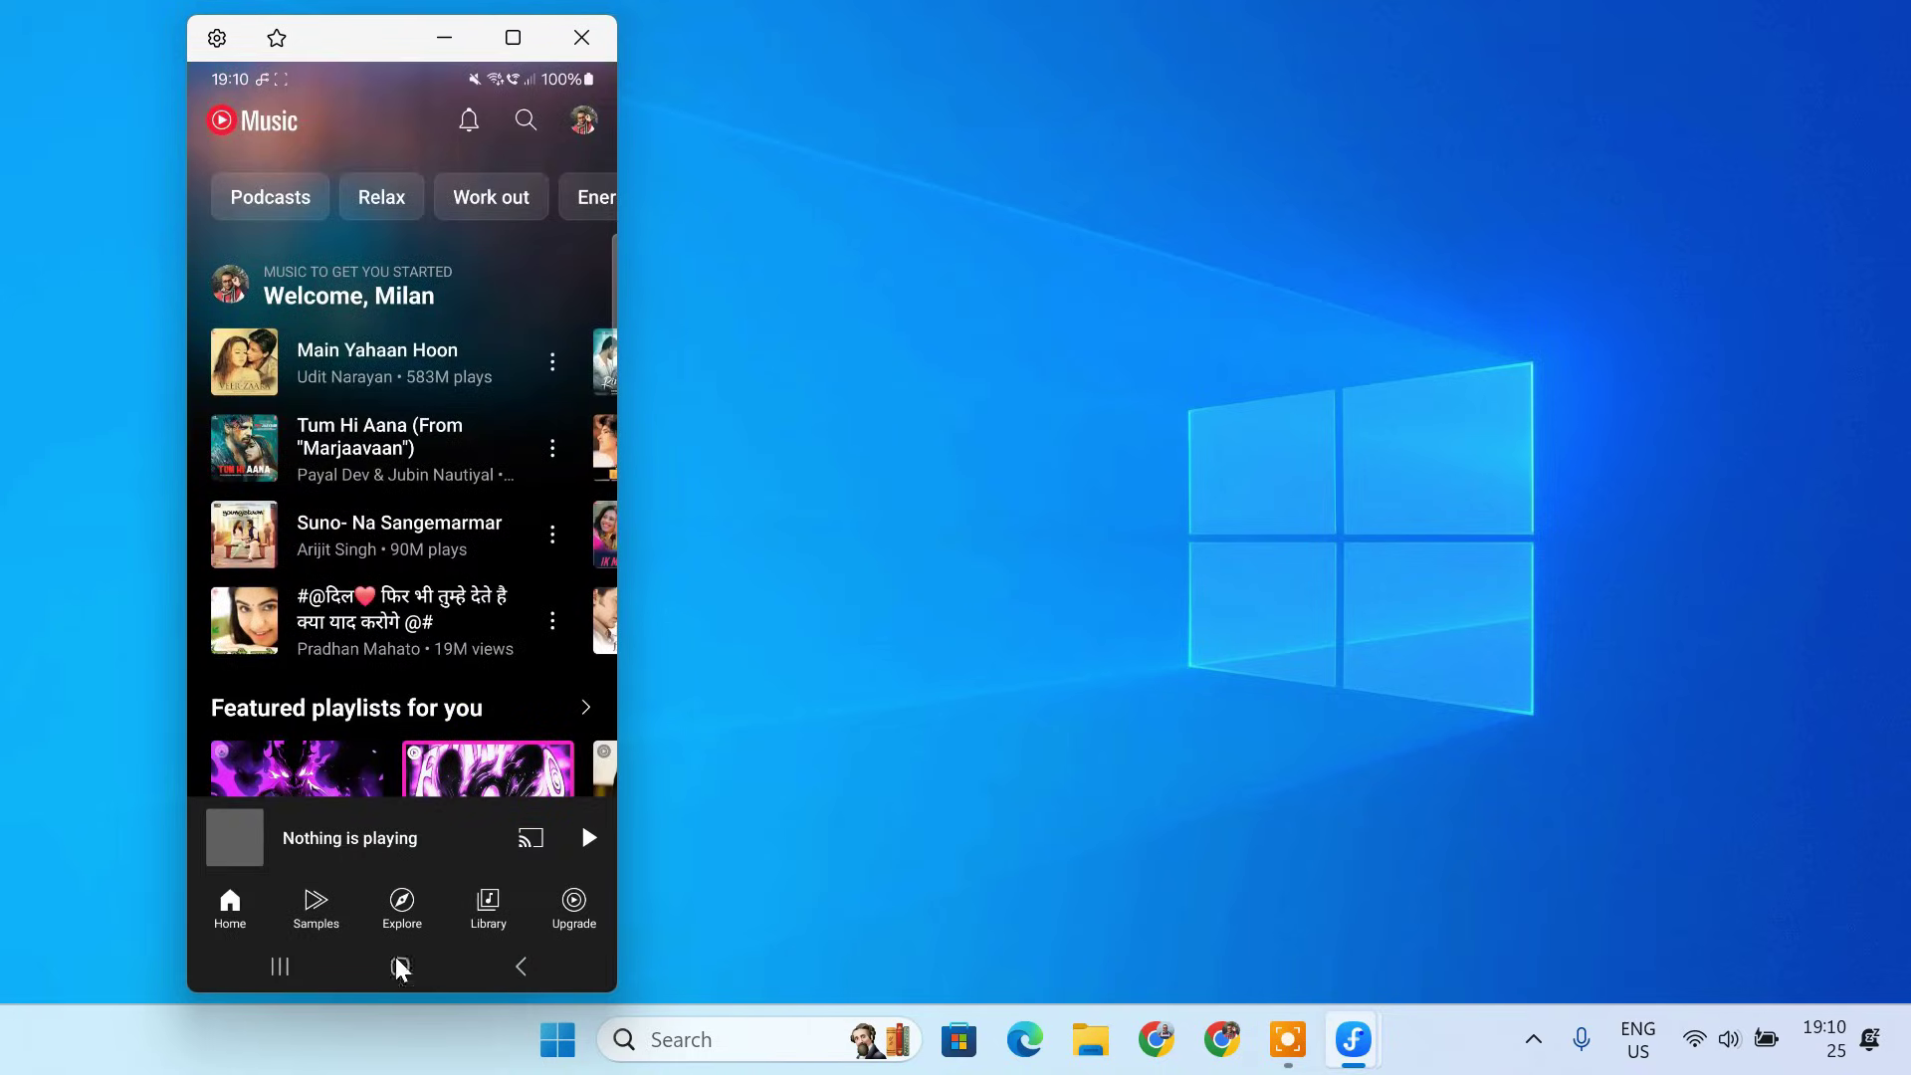
{"action": "left_click", "coordinate": [526, 970]}
{"action": "left_click", "coordinate": [525, 970]}
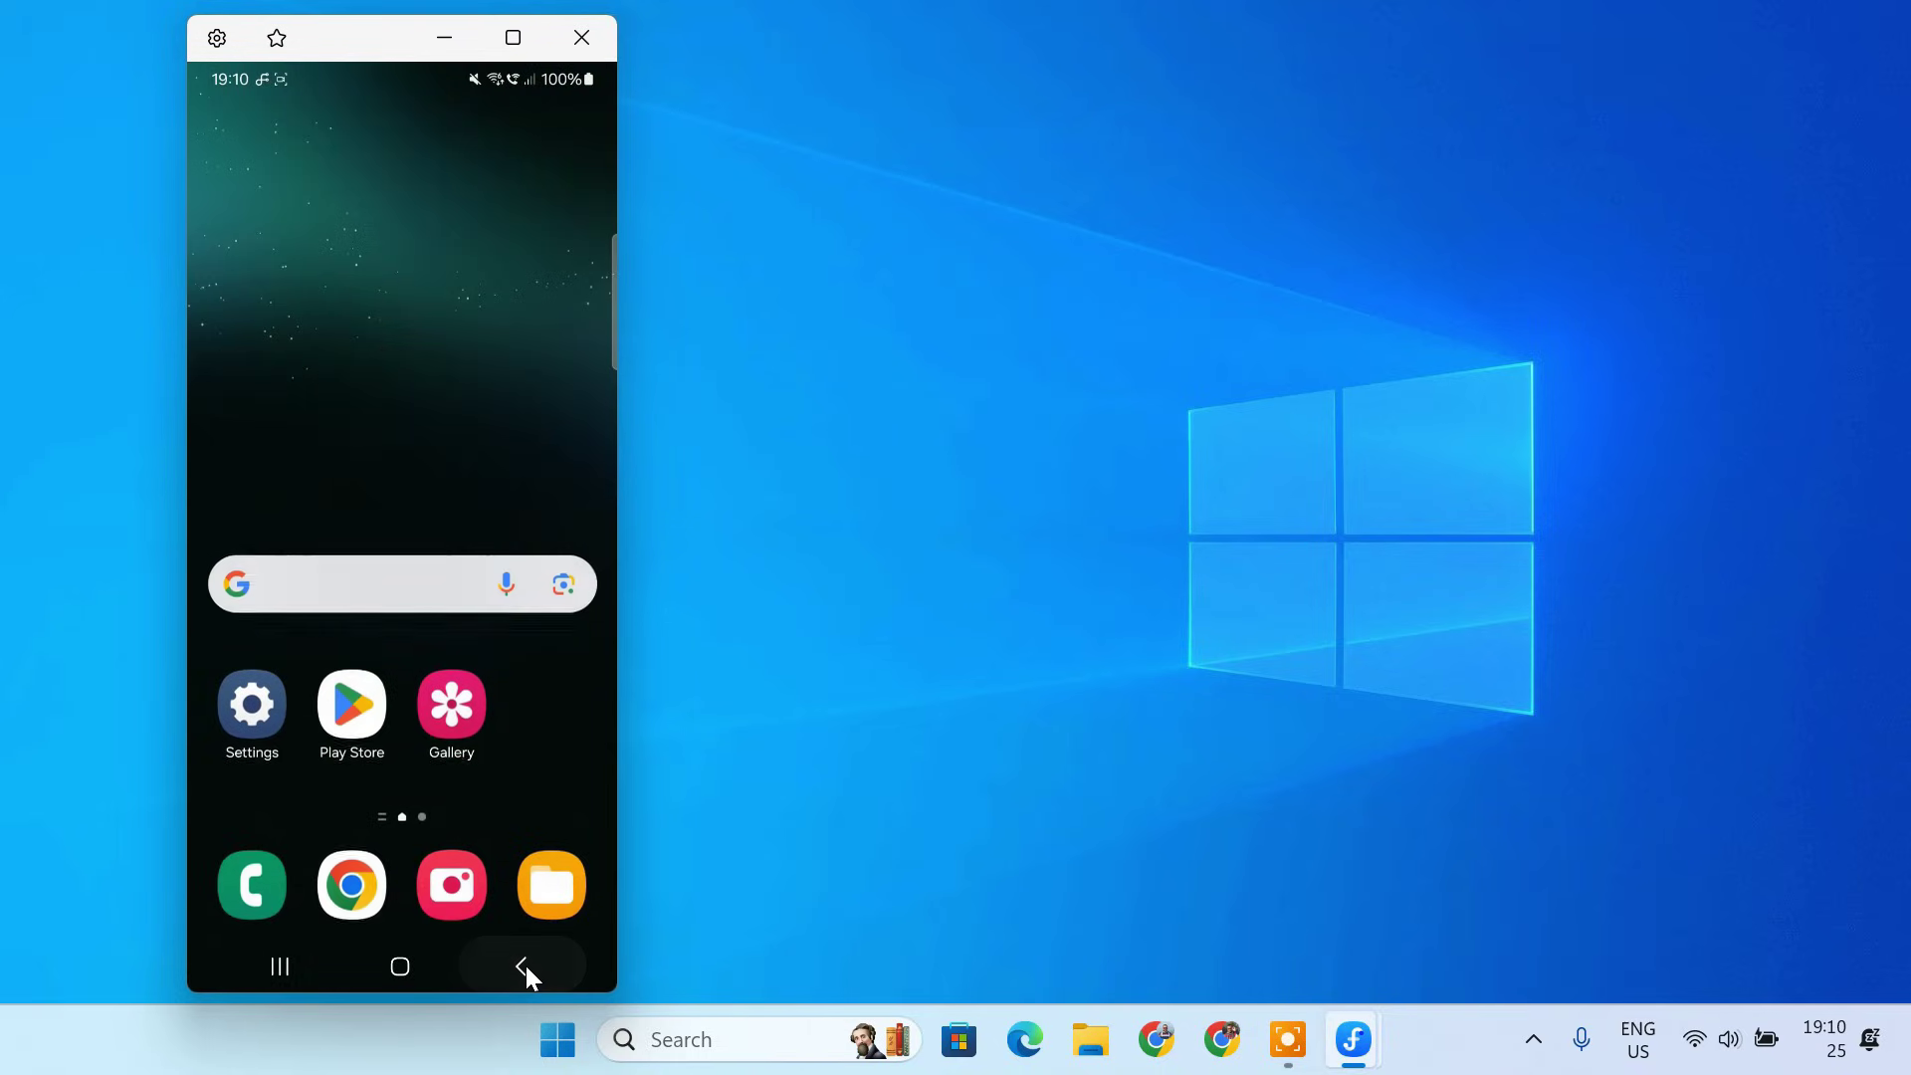
Open the Gallery, view the graffiti skater photo and the next two photos, then return to the grid.
{"action": "left_click", "coordinate": [460, 721]}
{"action": "left_click", "coordinate": [353, 398]}
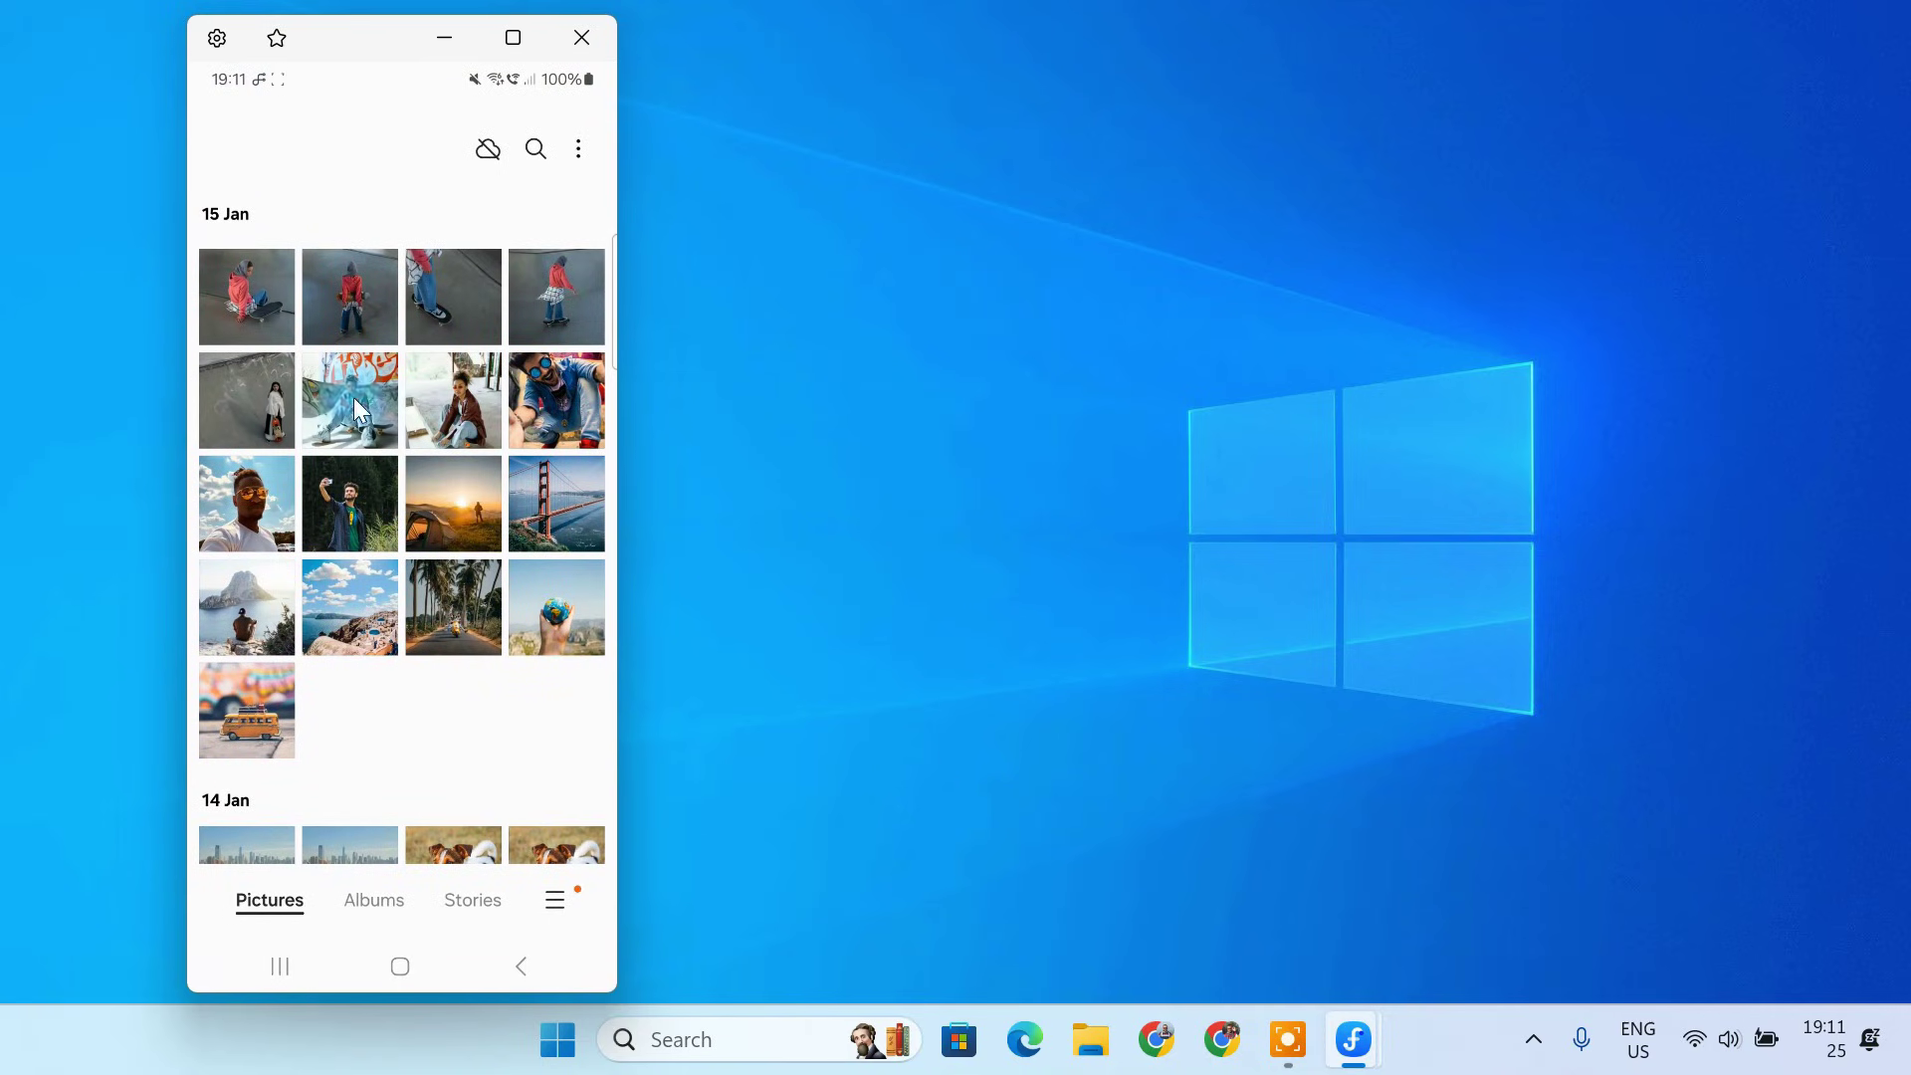
{"action": "left_click_drag", "start_coordinate": [482, 545], "coordinate": [236, 547]}
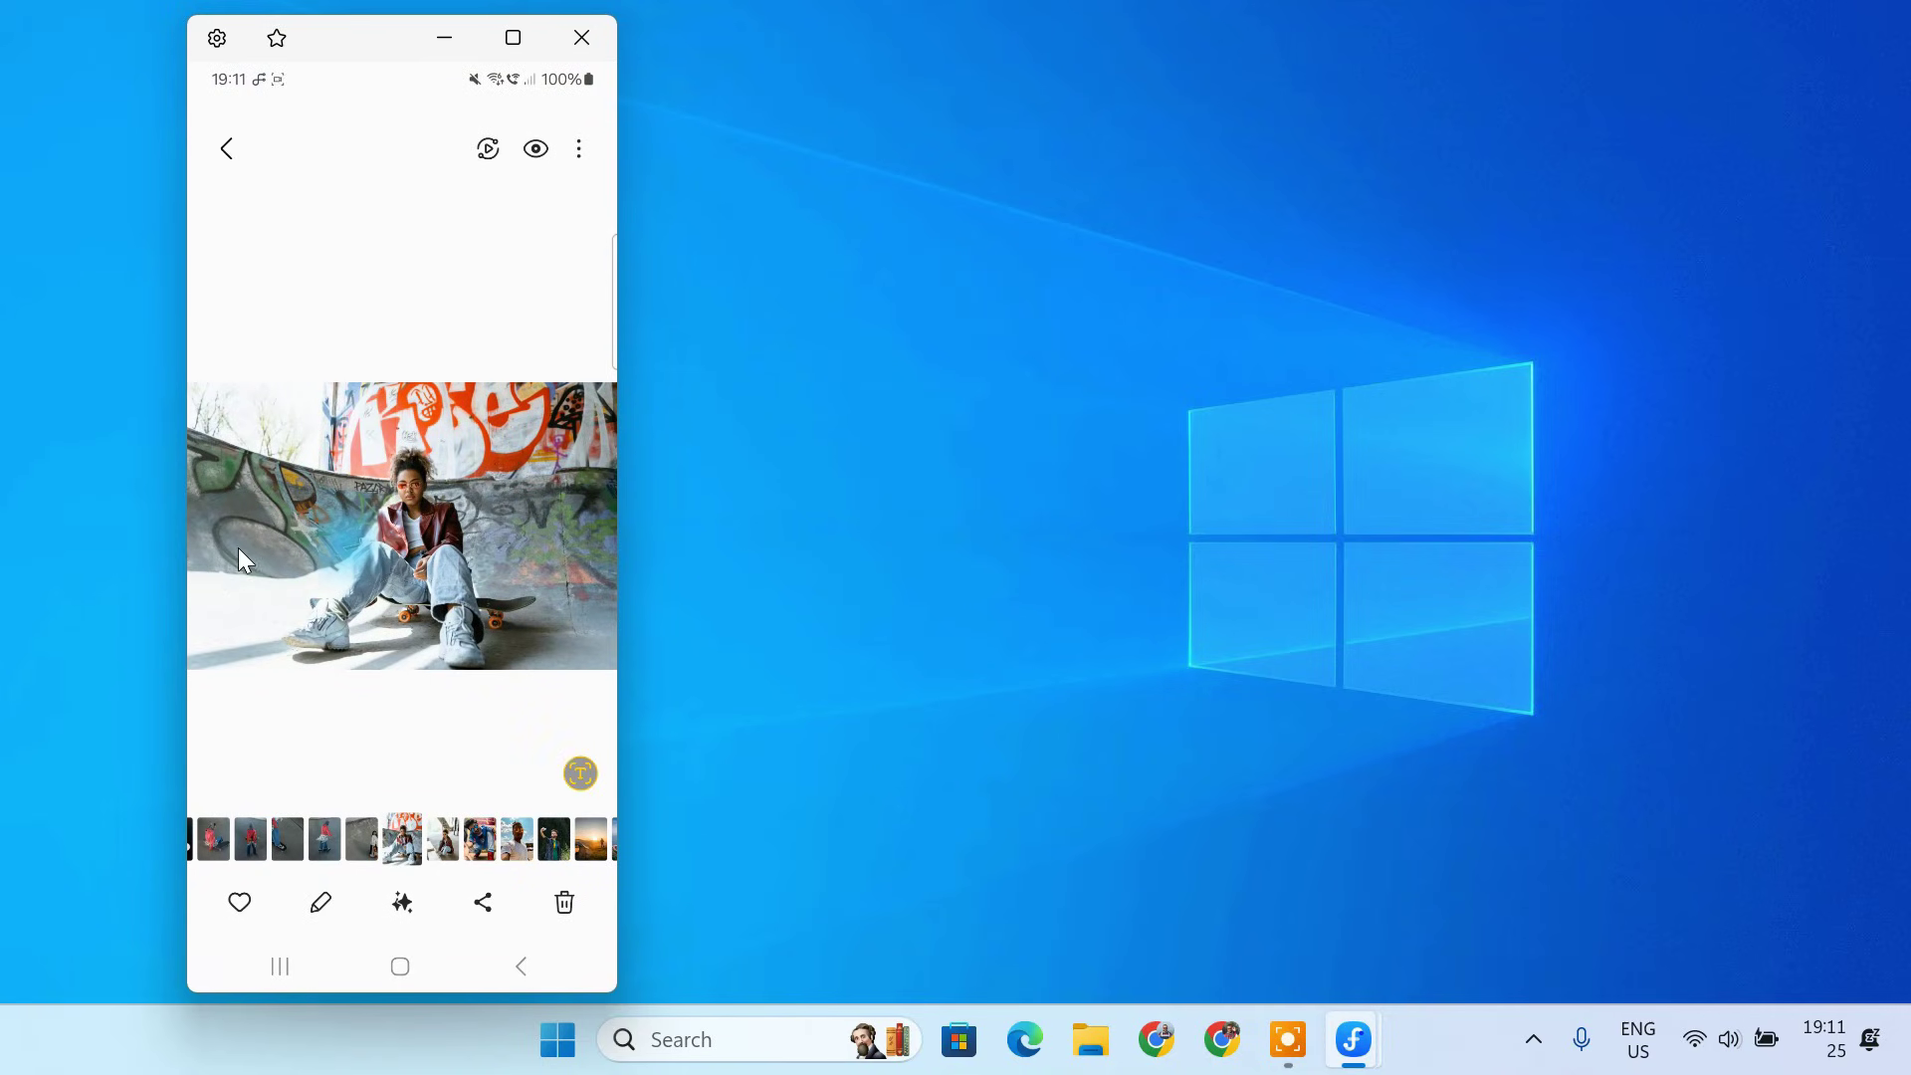
{"action": "left_click_drag", "start_coordinate": [392, 599], "coordinate": [164, 667]}
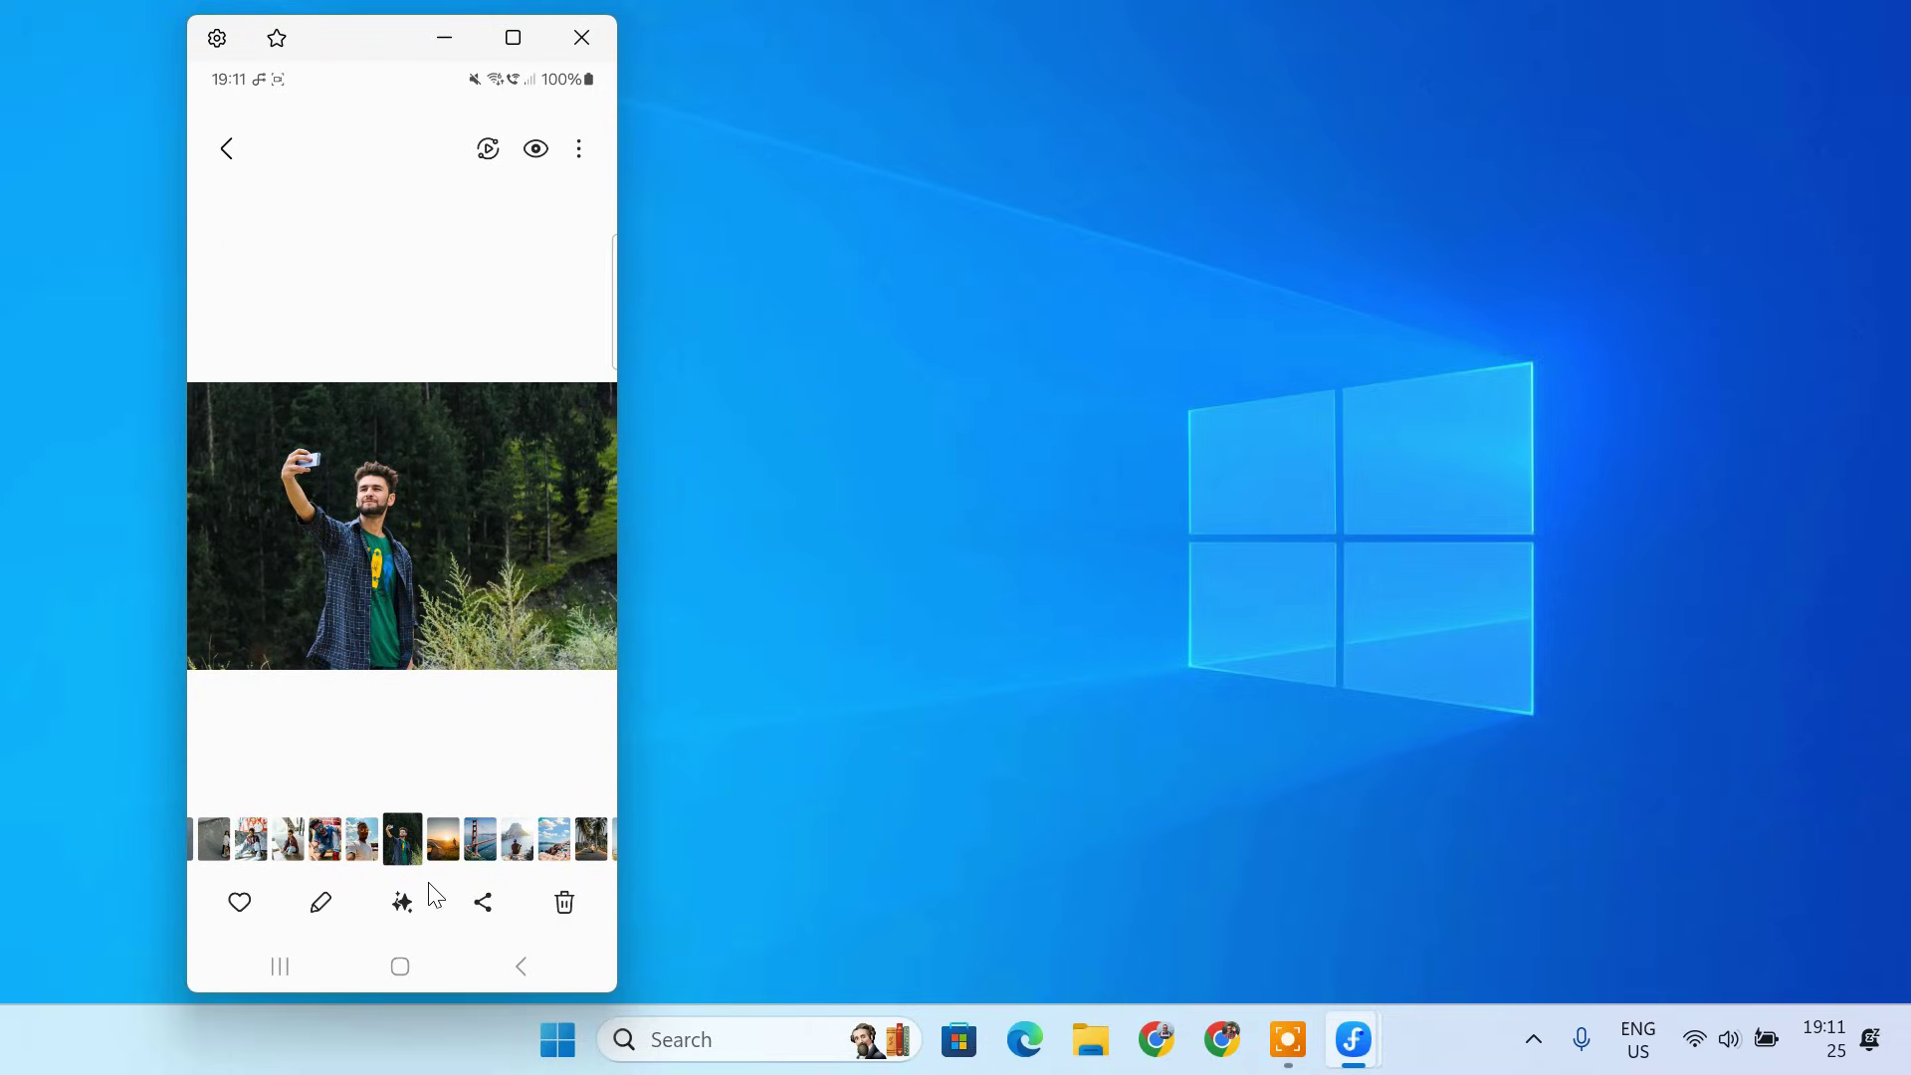
{"action": "left_click", "coordinate": [520, 967]}
{"action": "scroll", "coordinate": [501, 600], "scroll_direction": "down", "scroll_amount": 5}
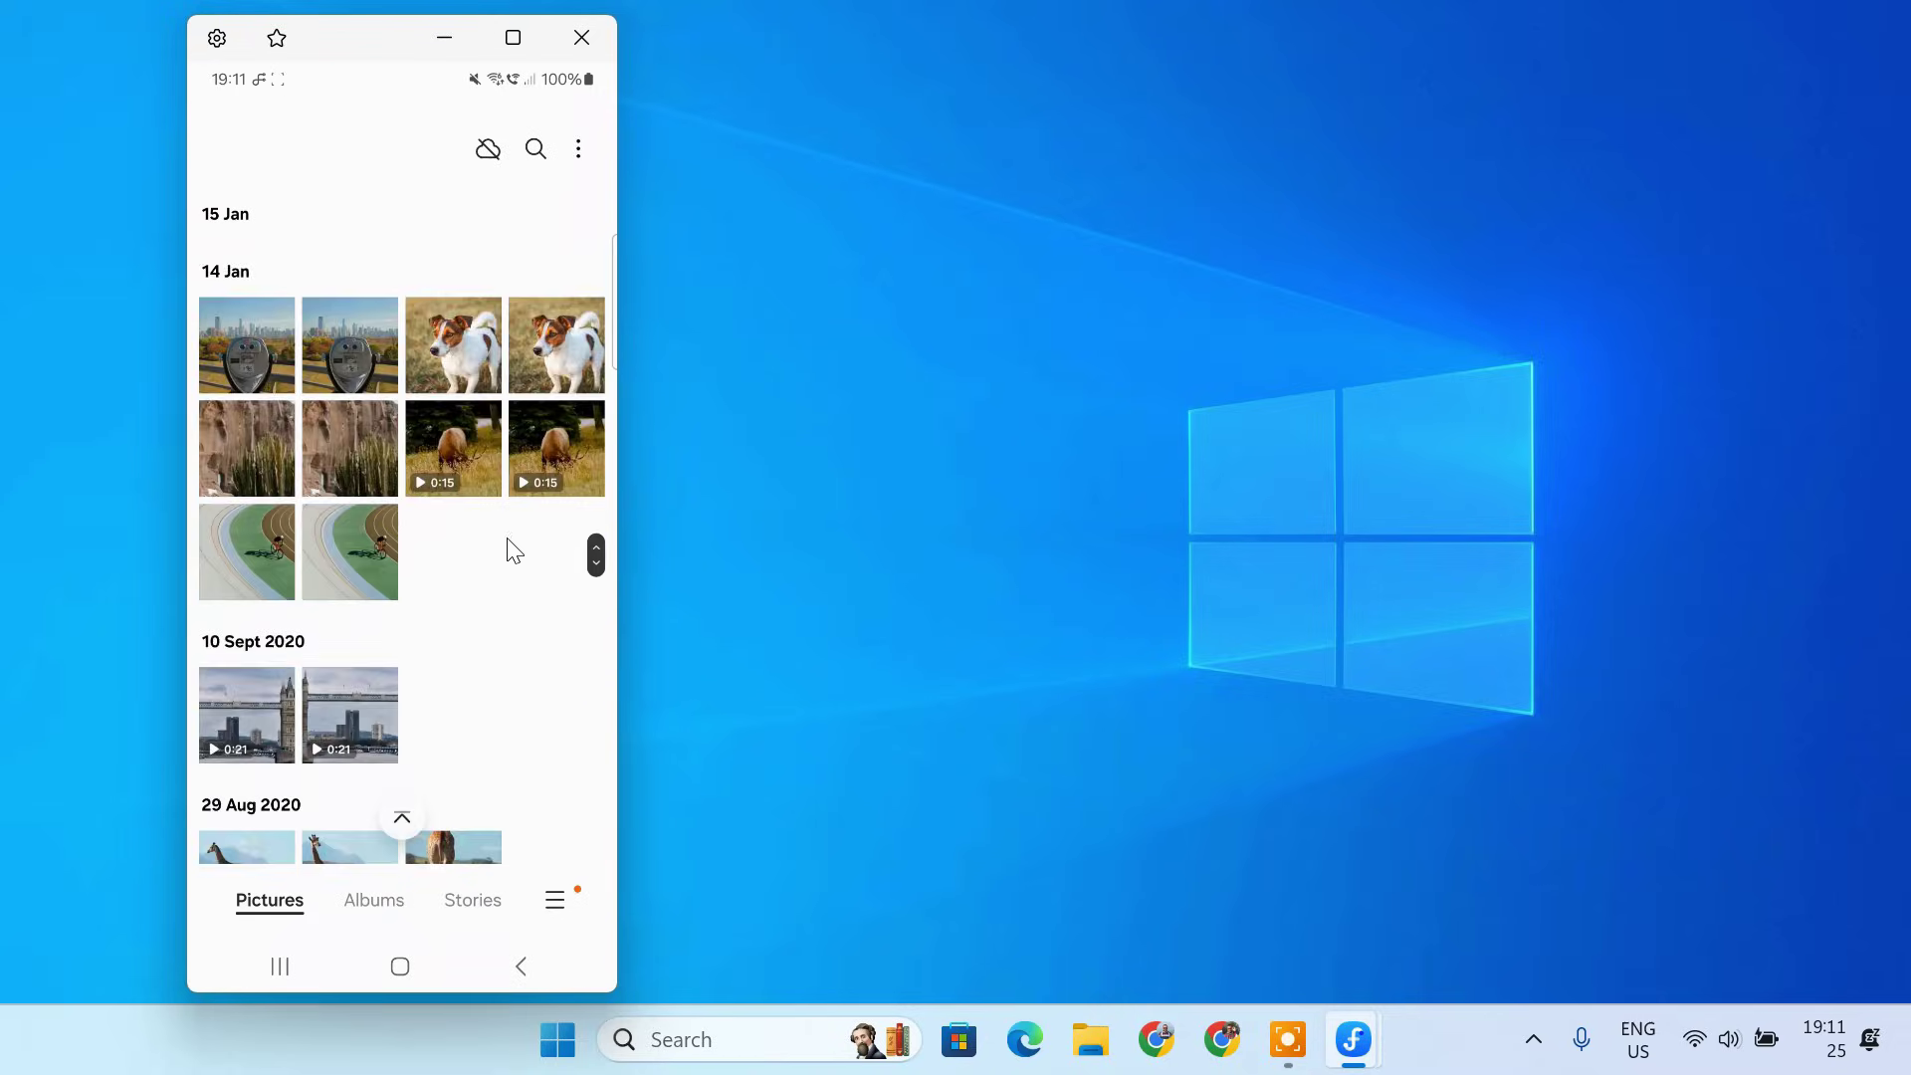
Play the giraffe video, then back out to the phone's home screen.
{"action": "left_click", "coordinate": [239, 691]}
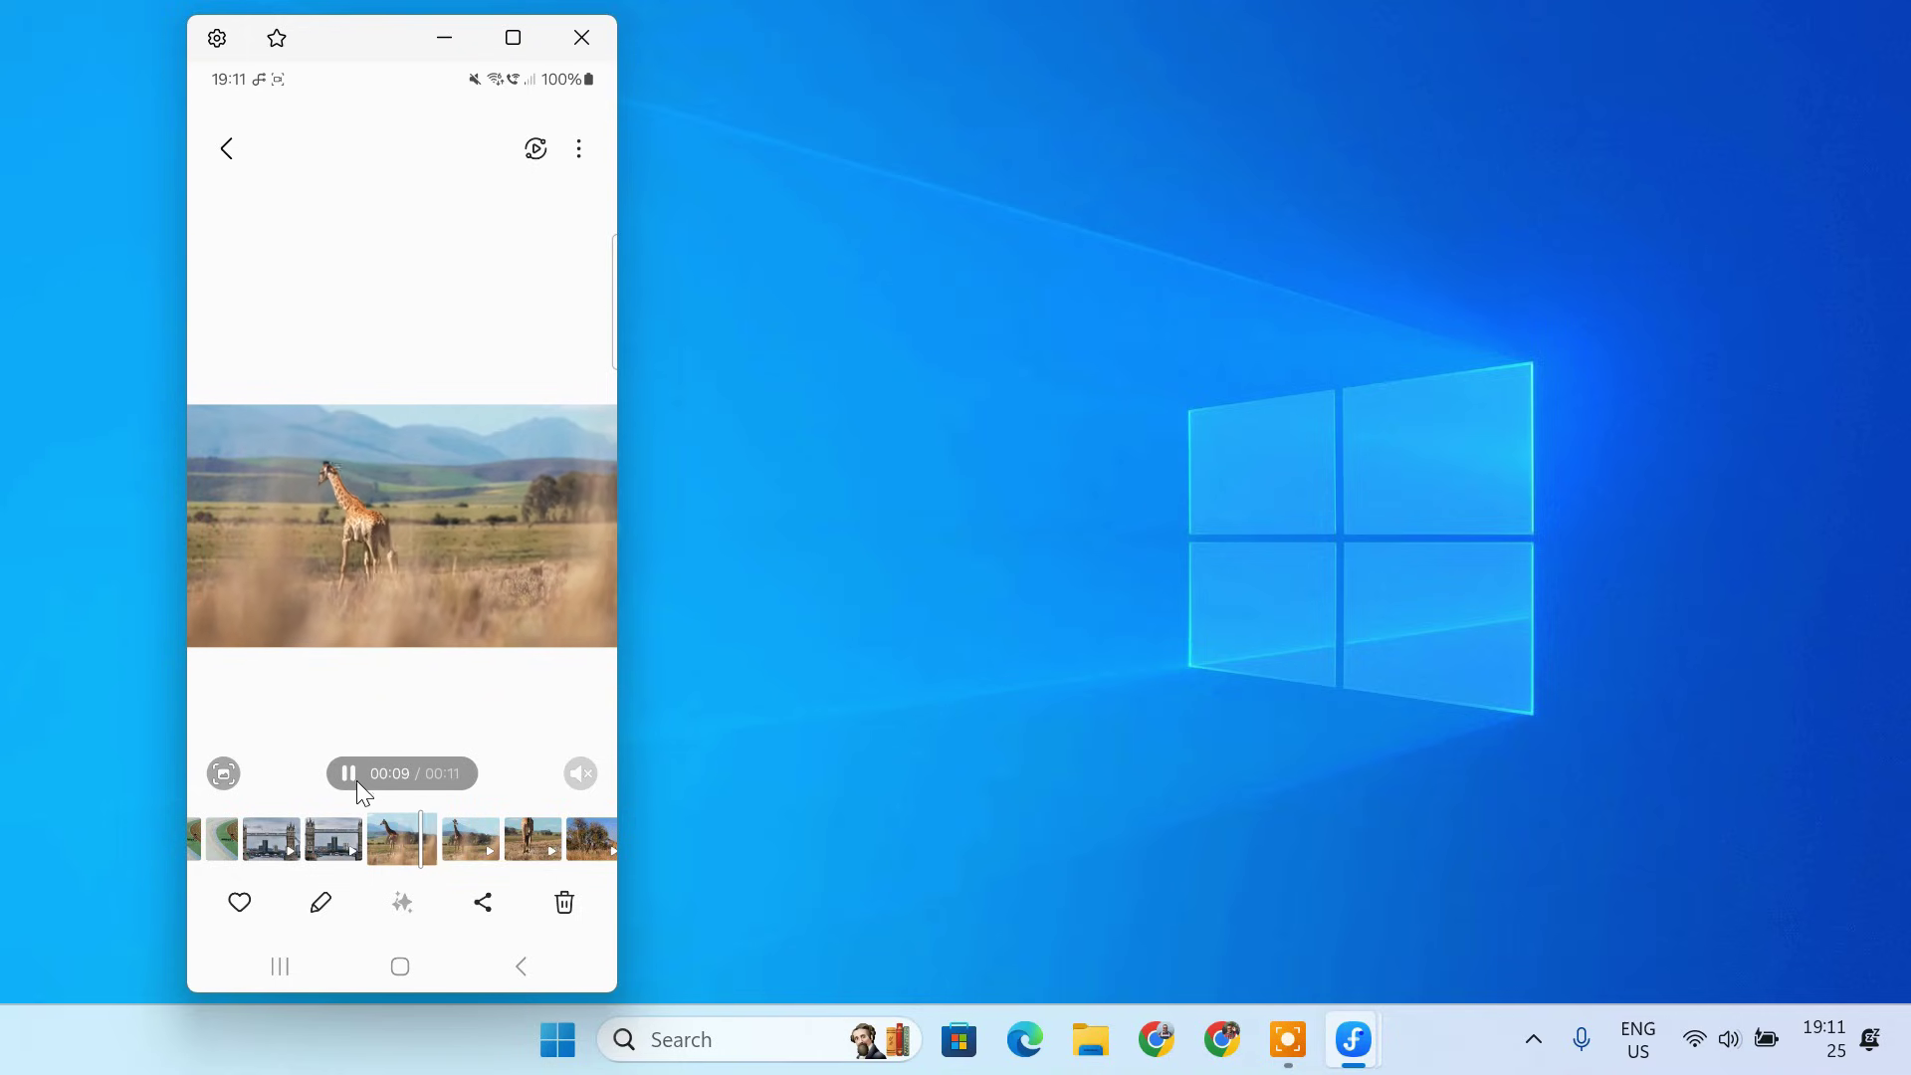
{"action": "left_click", "coordinate": [528, 961]}
{"action": "left_click", "coordinate": [528, 962]}
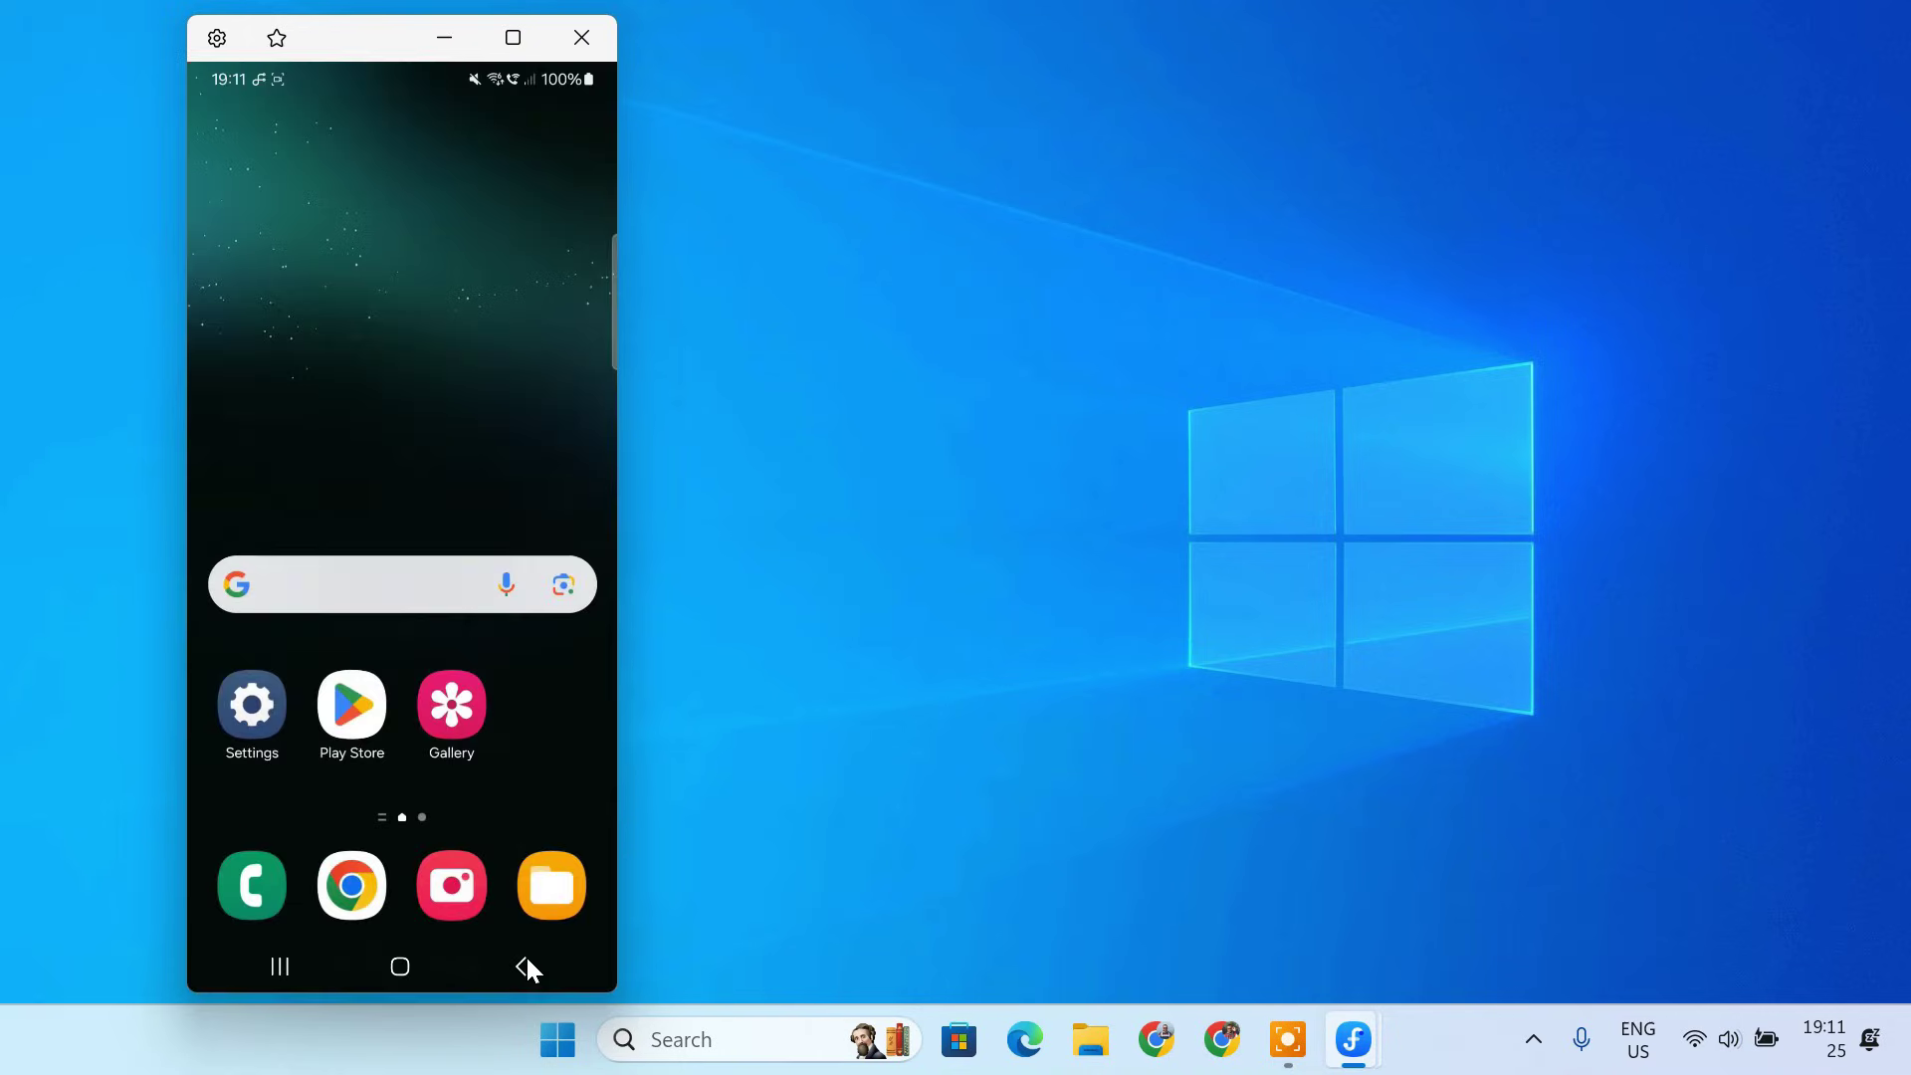
Rotate the mirrored phone screen to landscape from the gear options, then reopen the options.
{"action": "left_click", "coordinate": [227, 40]}
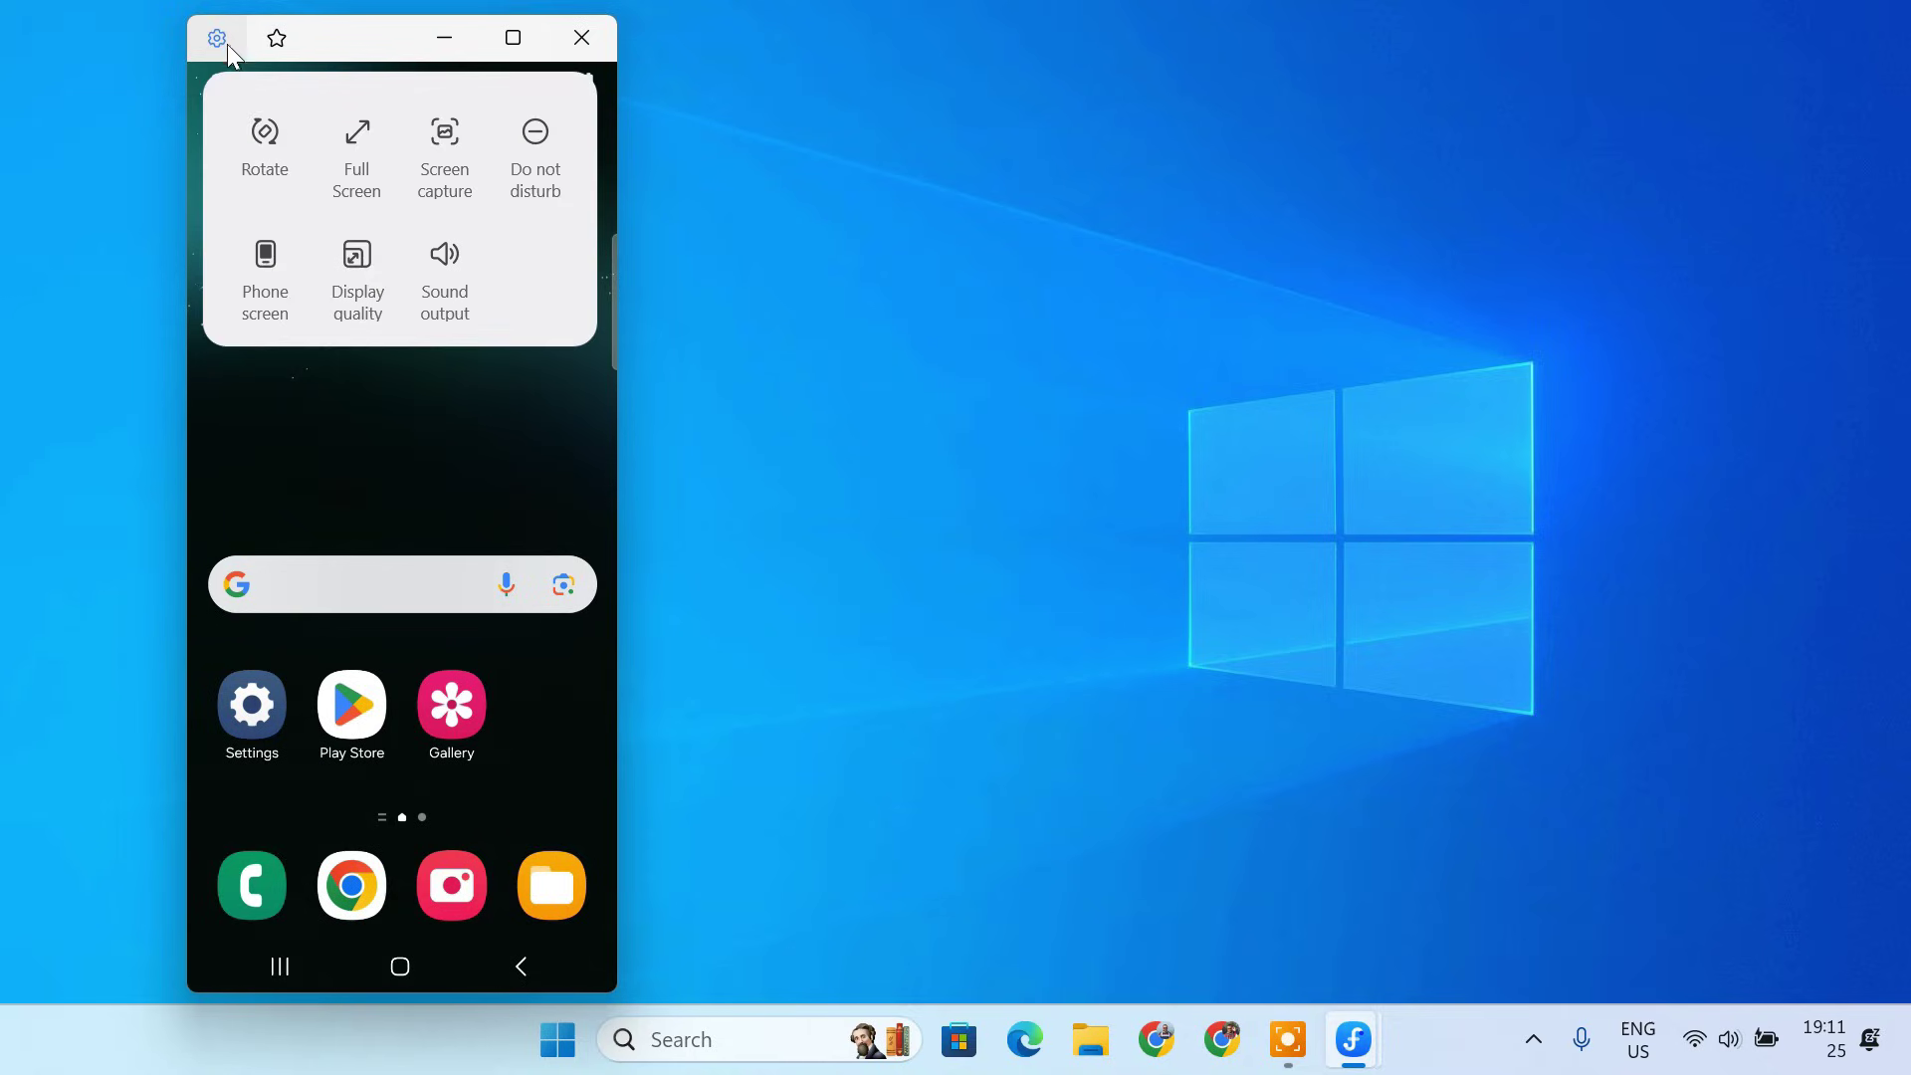
{"action": "left_click", "coordinate": [277, 144]}
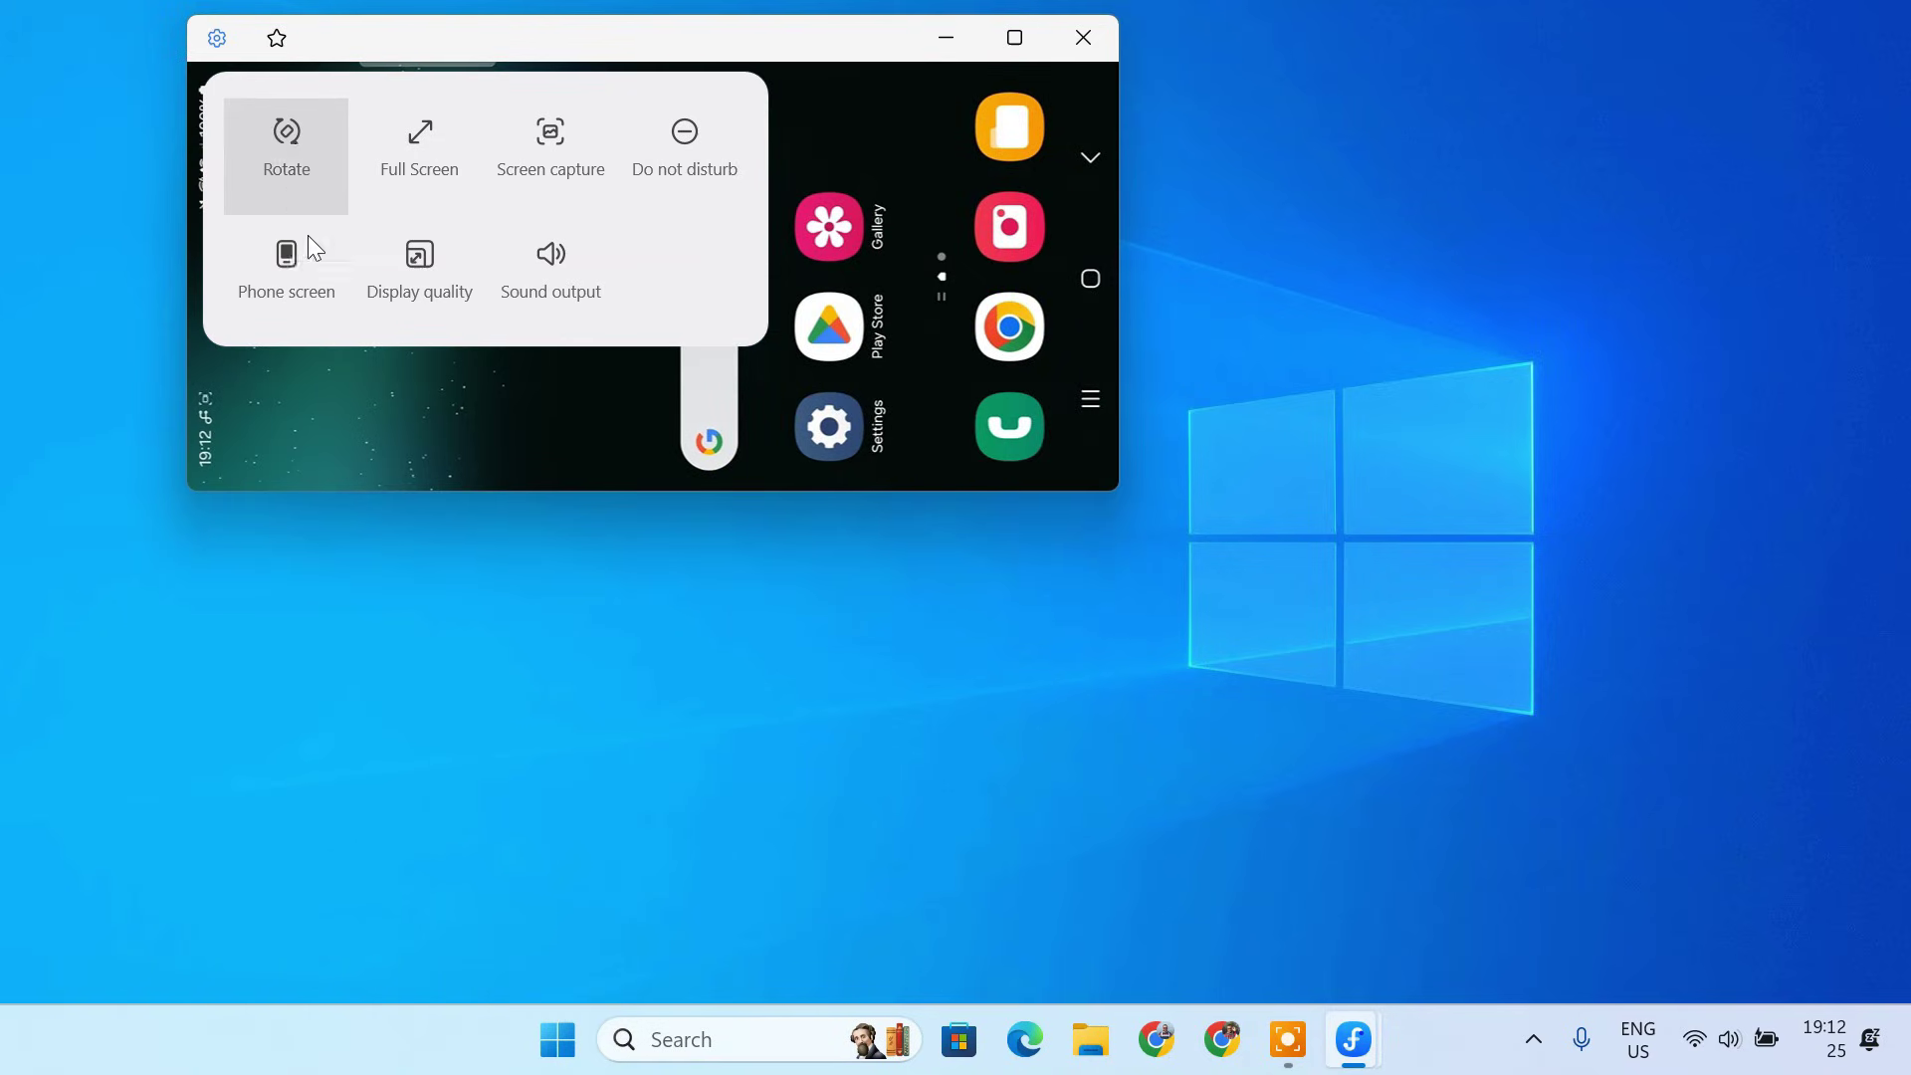
{"action": "left_click", "coordinate": [453, 585]}
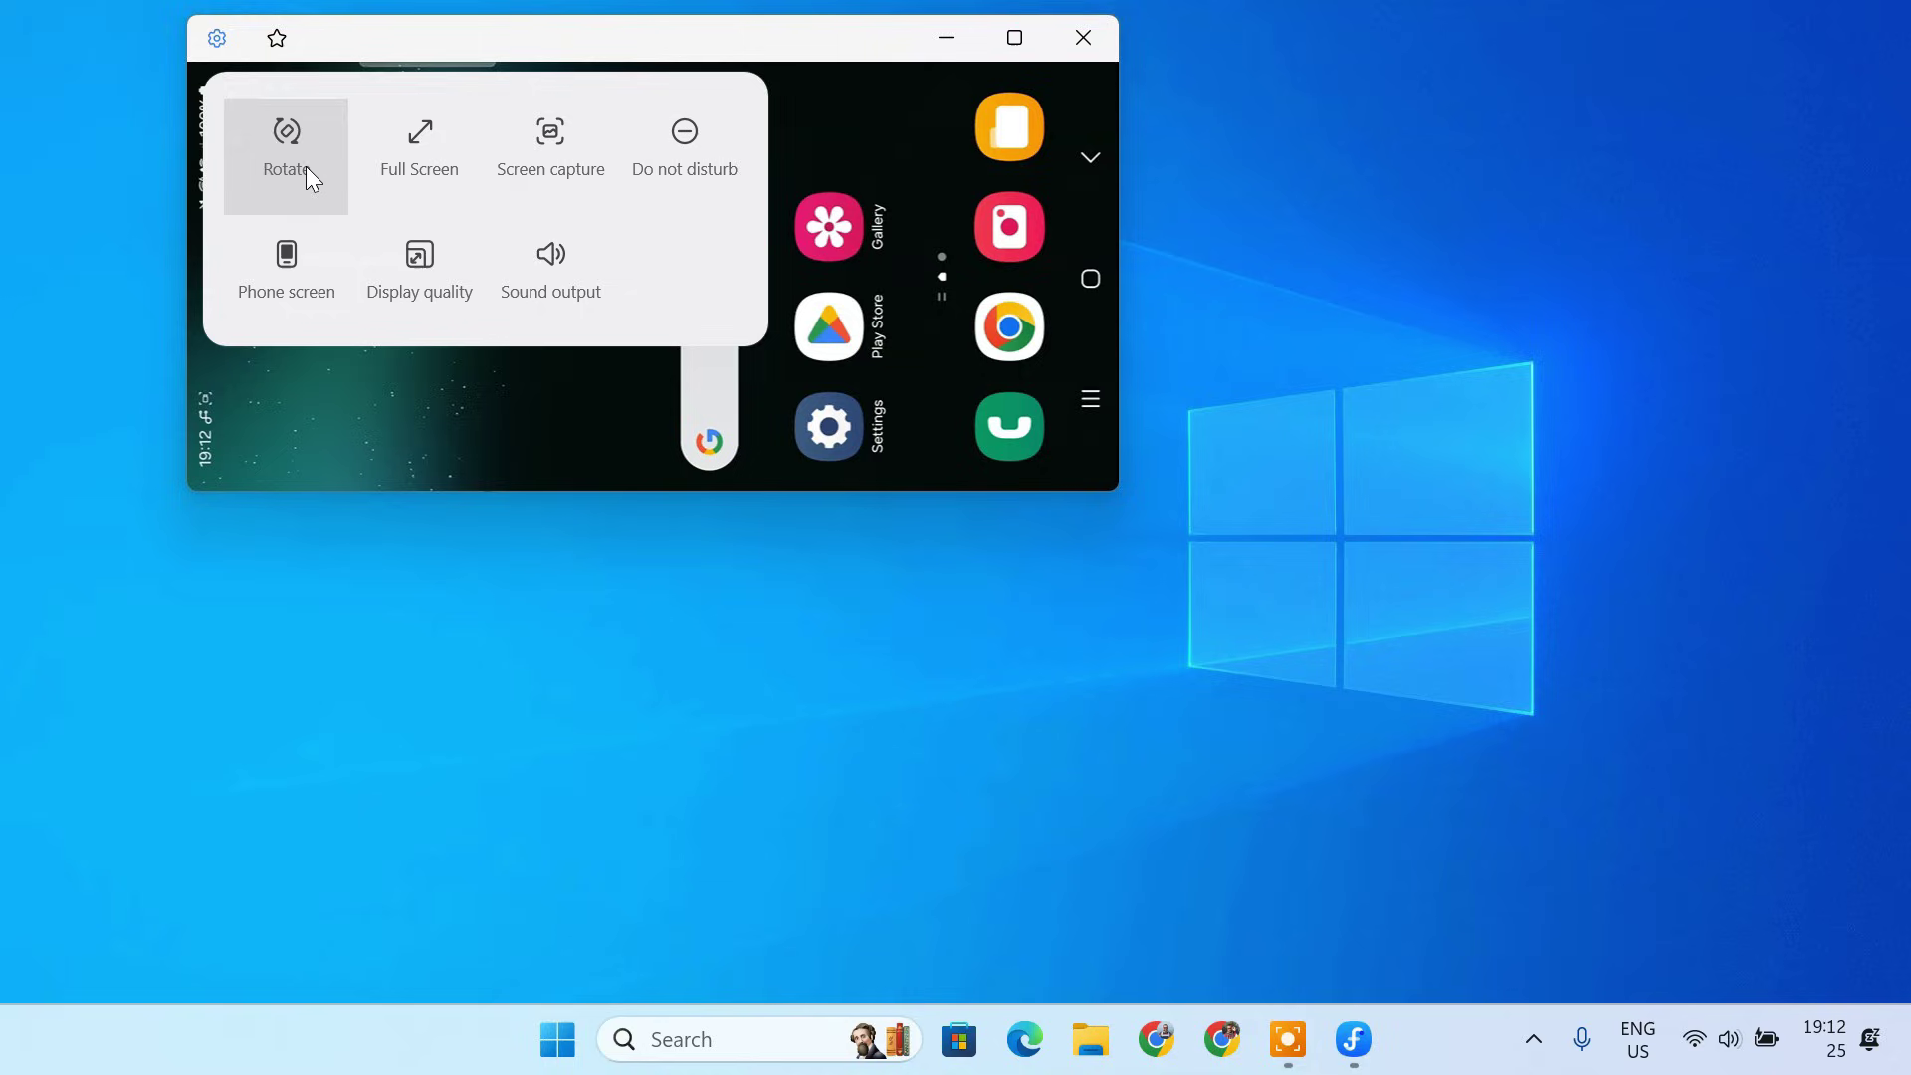
{"action": "left_click", "coordinate": [217, 39]}
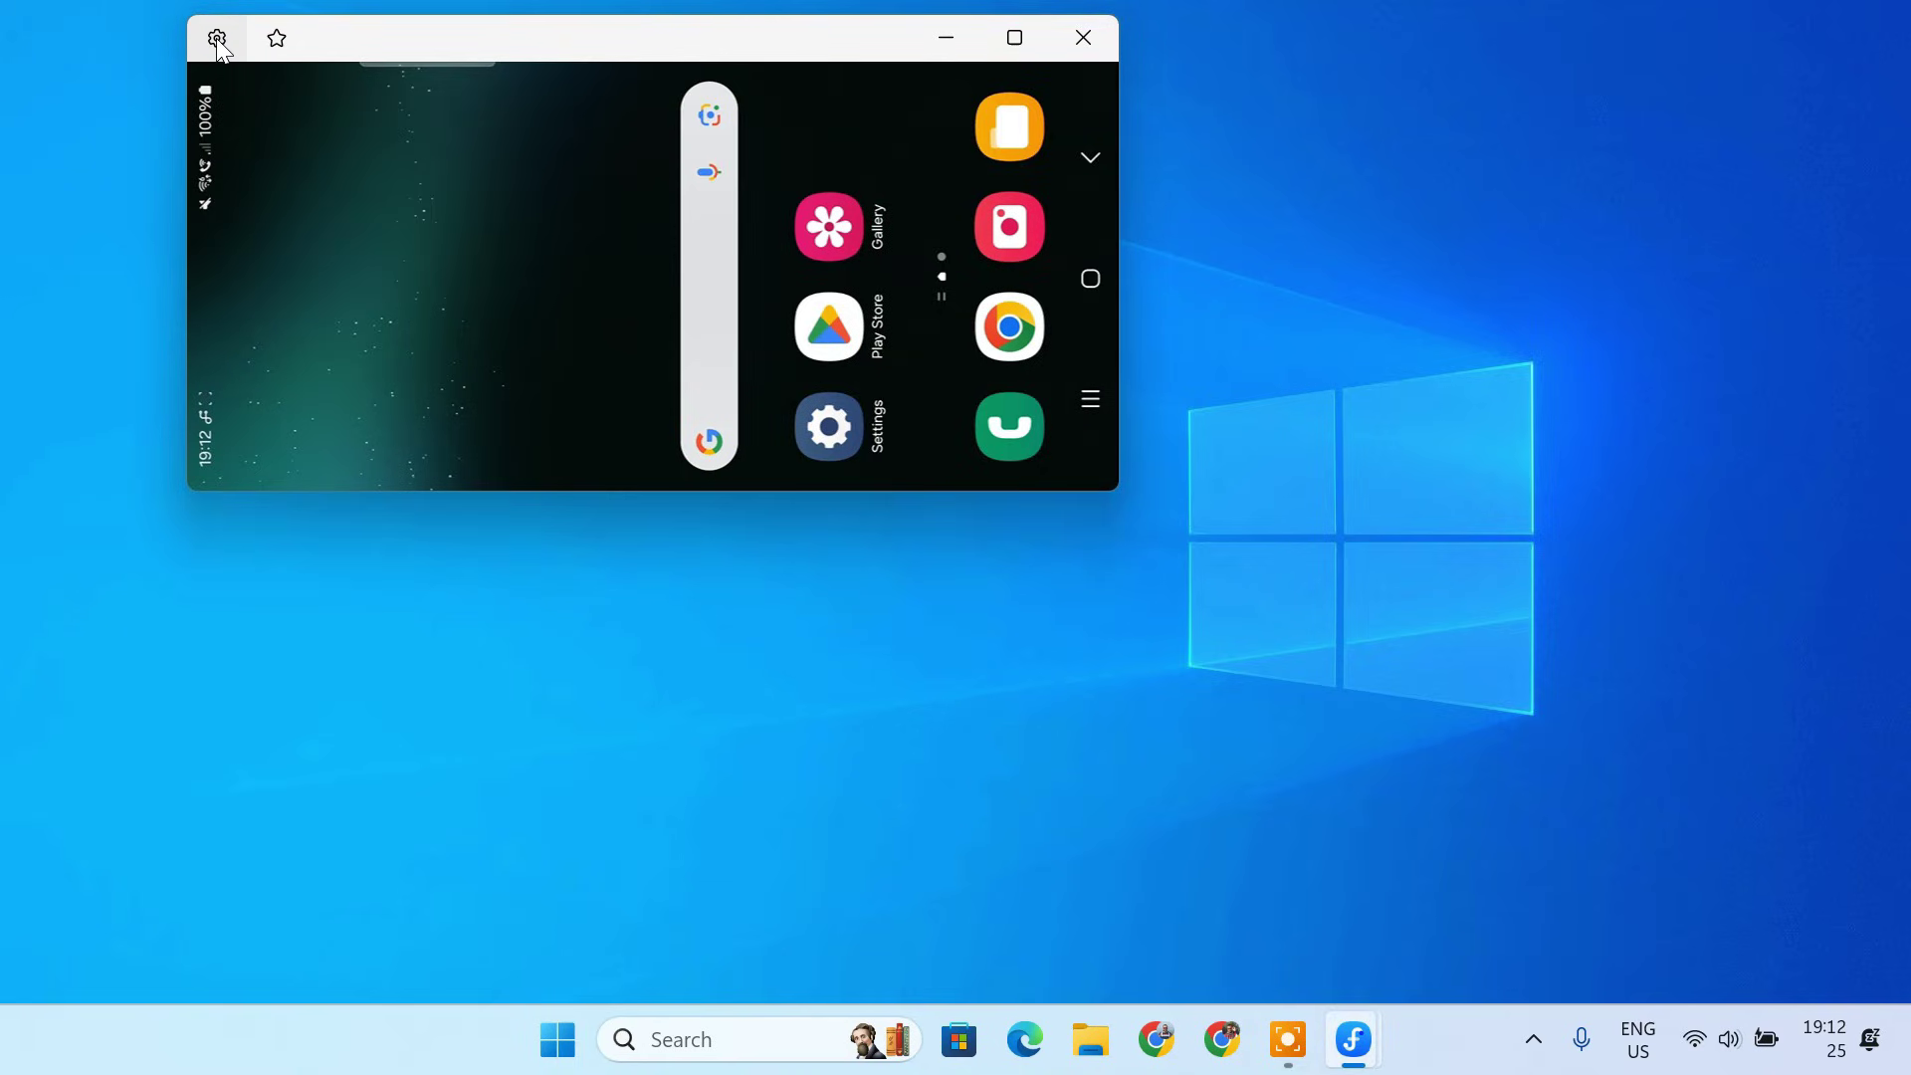
{"action": "left_click", "coordinate": [217, 39]}
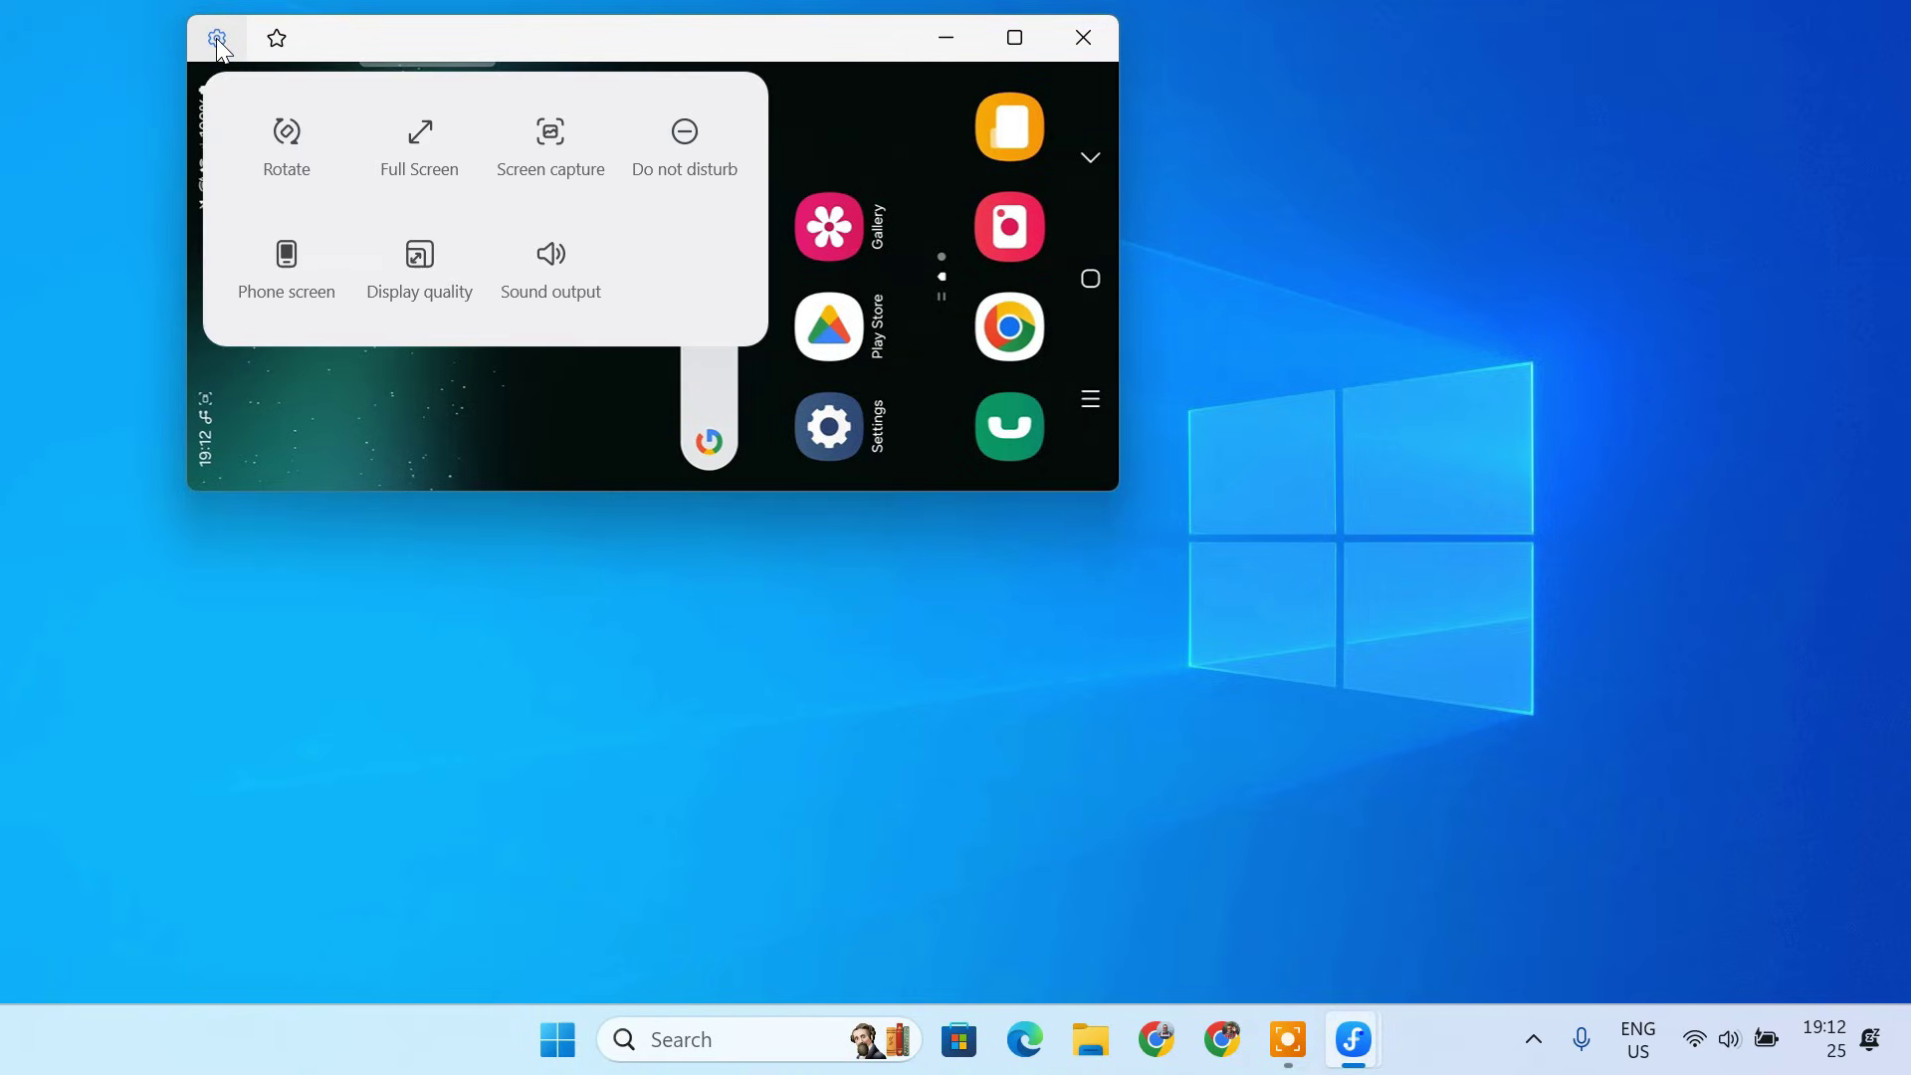
Switch the mirror to full screen, rotate back to portrait, and capture a screenshot.
{"action": "left_click", "coordinate": [417, 151]}
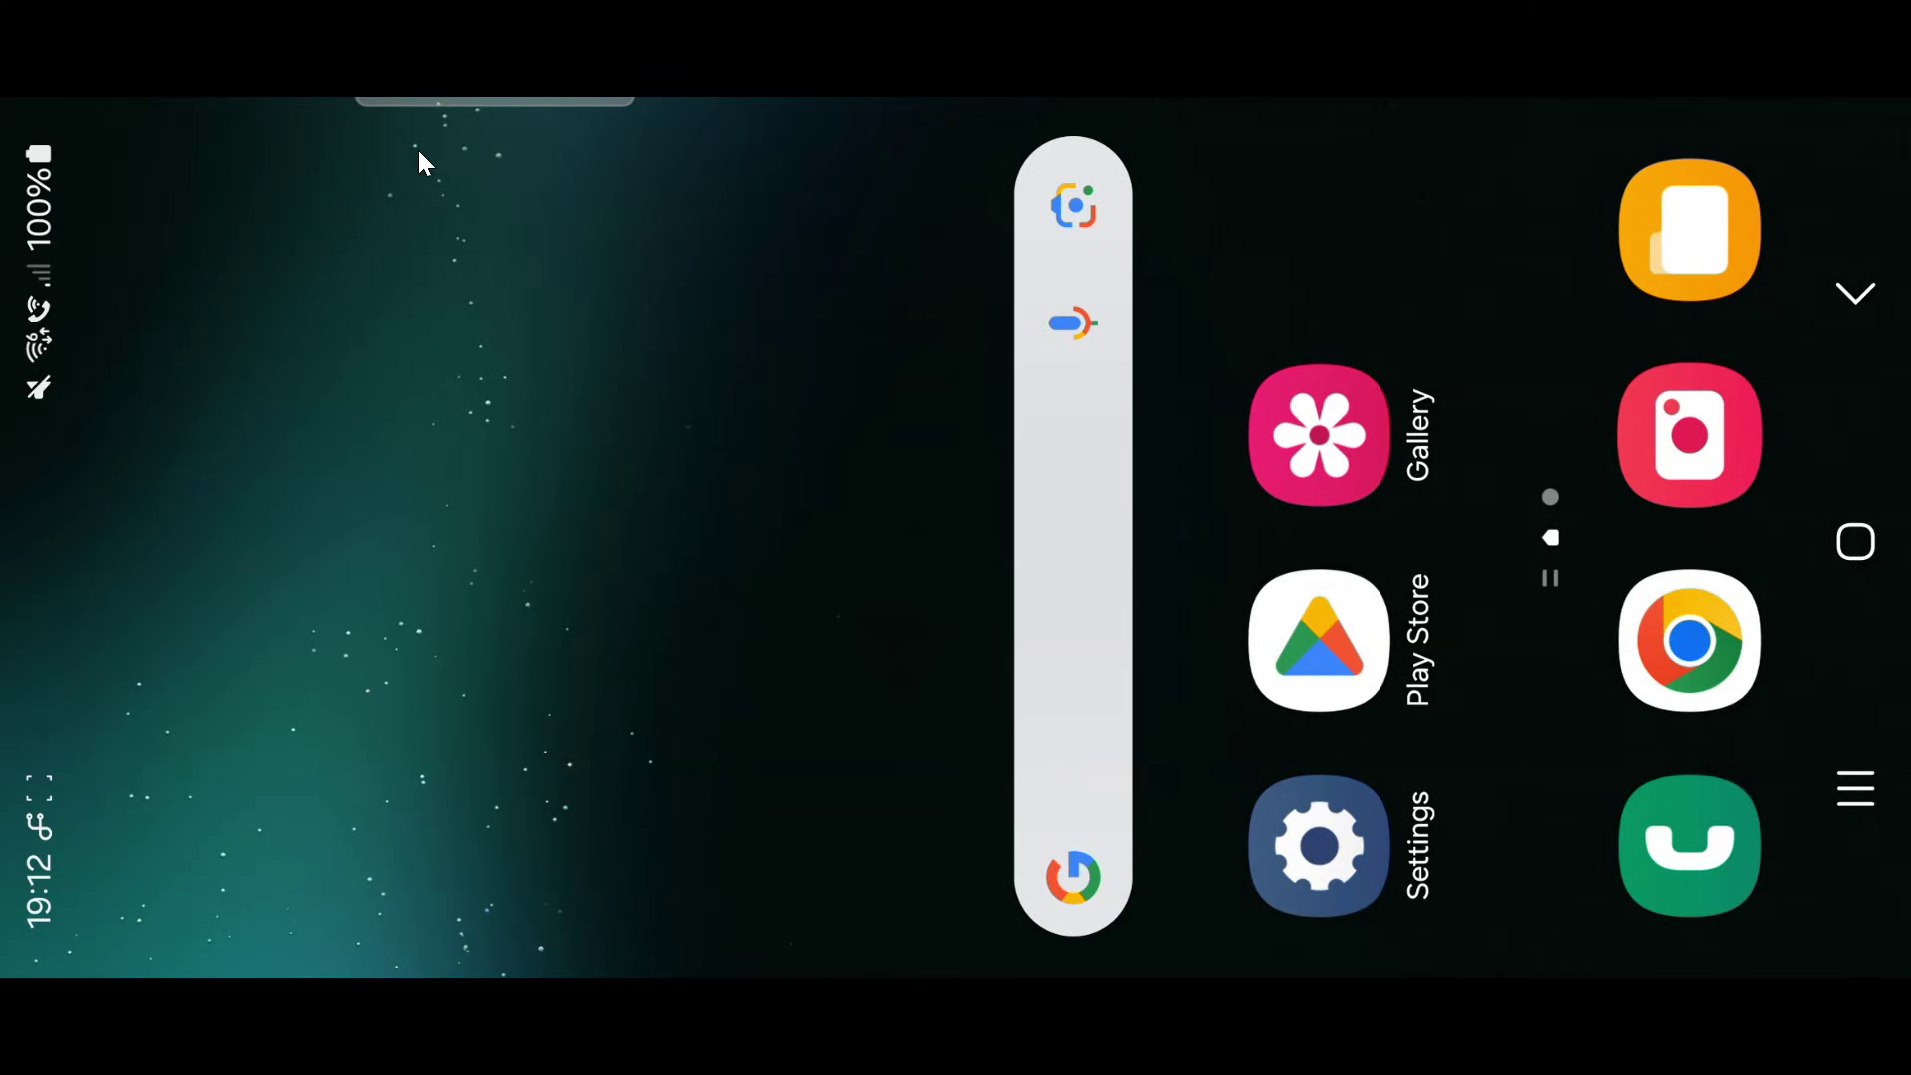
{"action": "mouse_move", "coordinate": [230, 13]}
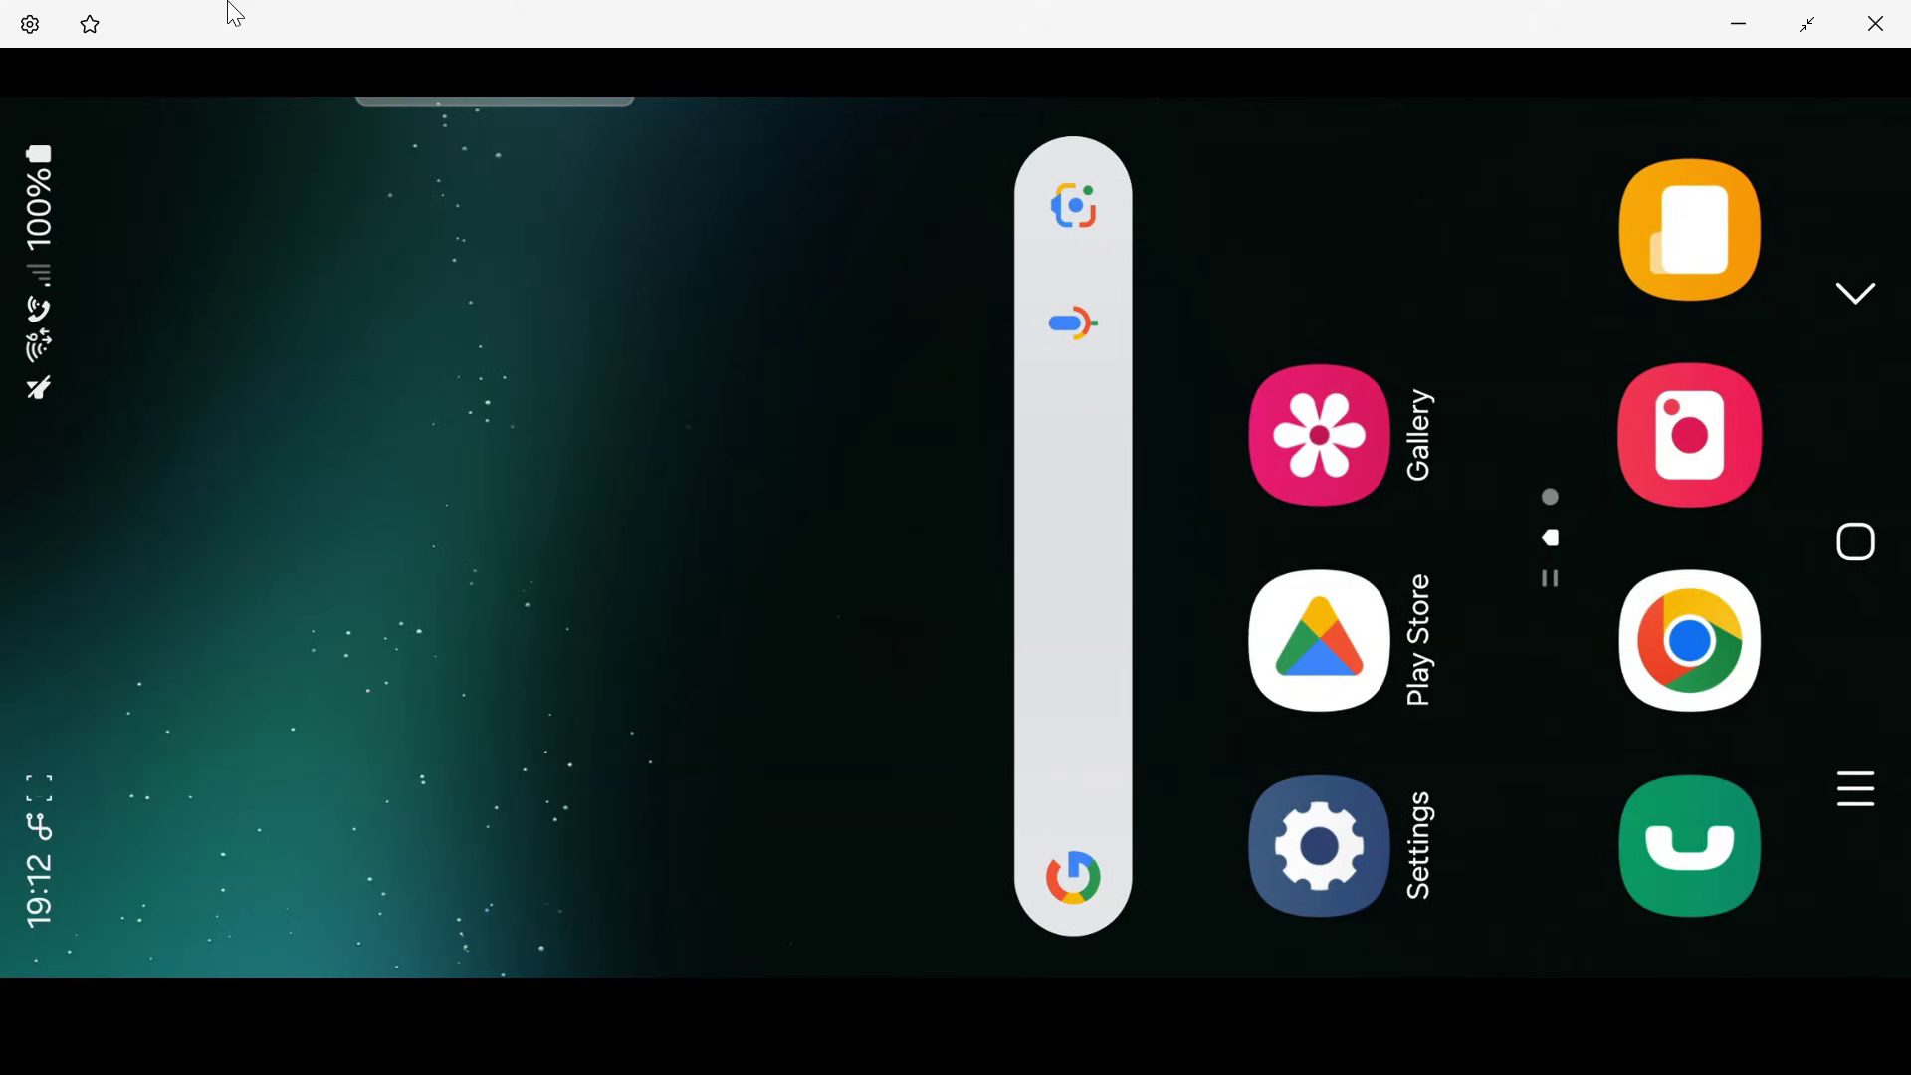
{"action": "left_click", "coordinate": [30, 22]}
{"action": "left_click", "coordinate": [112, 79]}
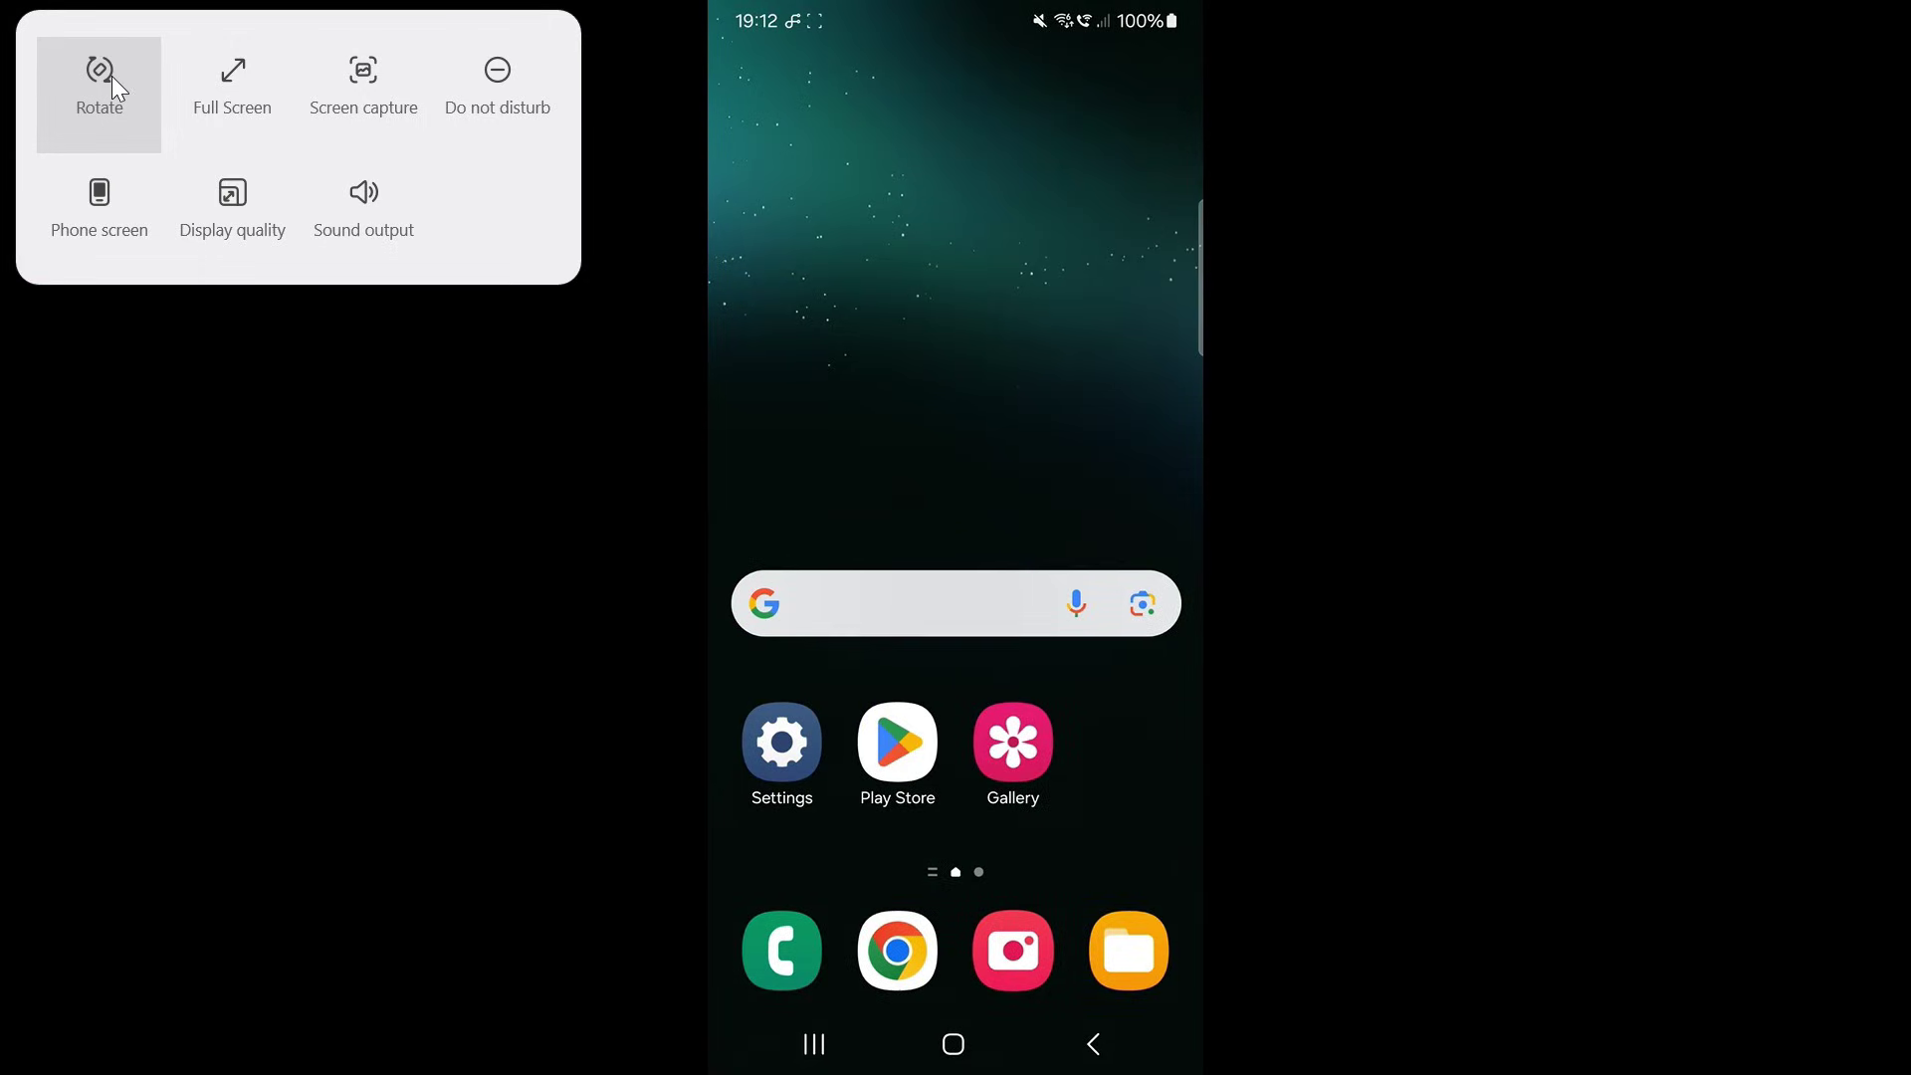
{"action": "left_click", "coordinate": [361, 72]}
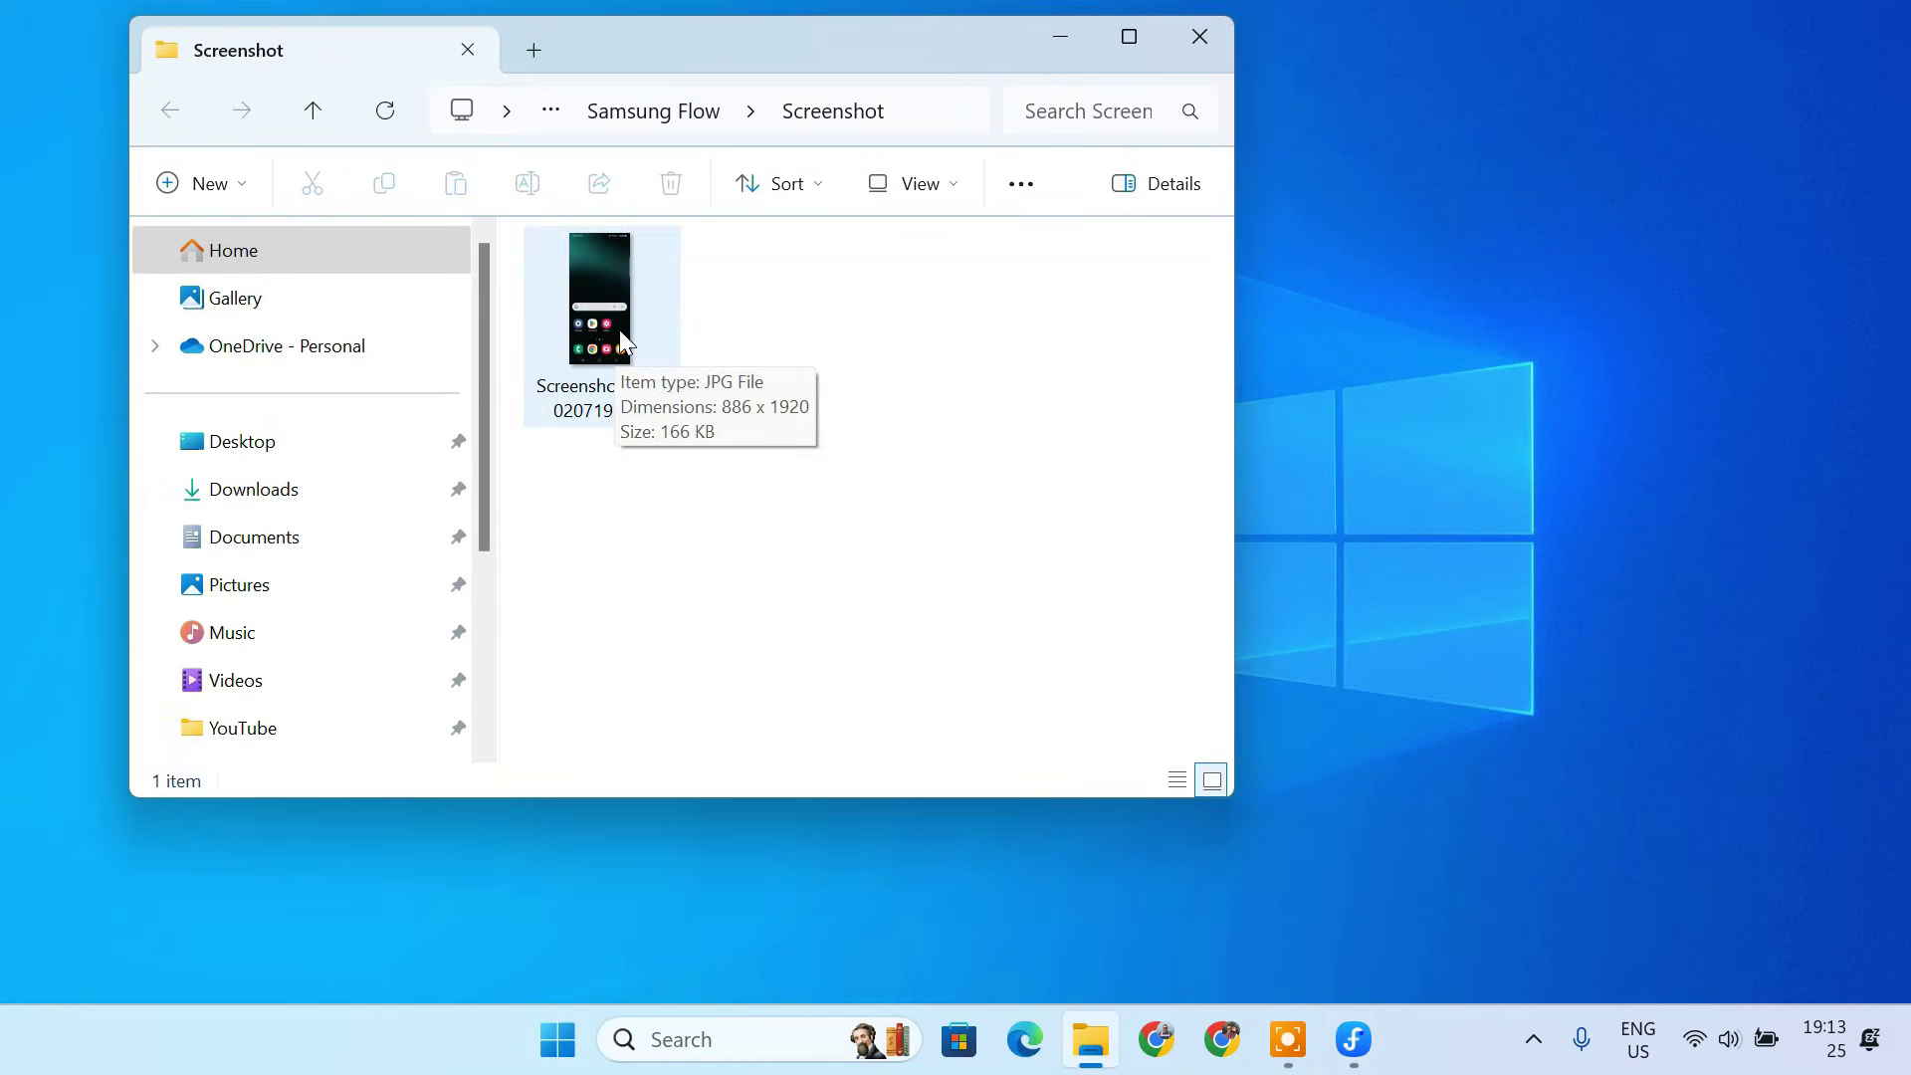
Close the Screenshot folder, enable Do not disturb, check Display quality, and open Sound output.
{"action": "left_click", "coordinate": [1197, 46]}
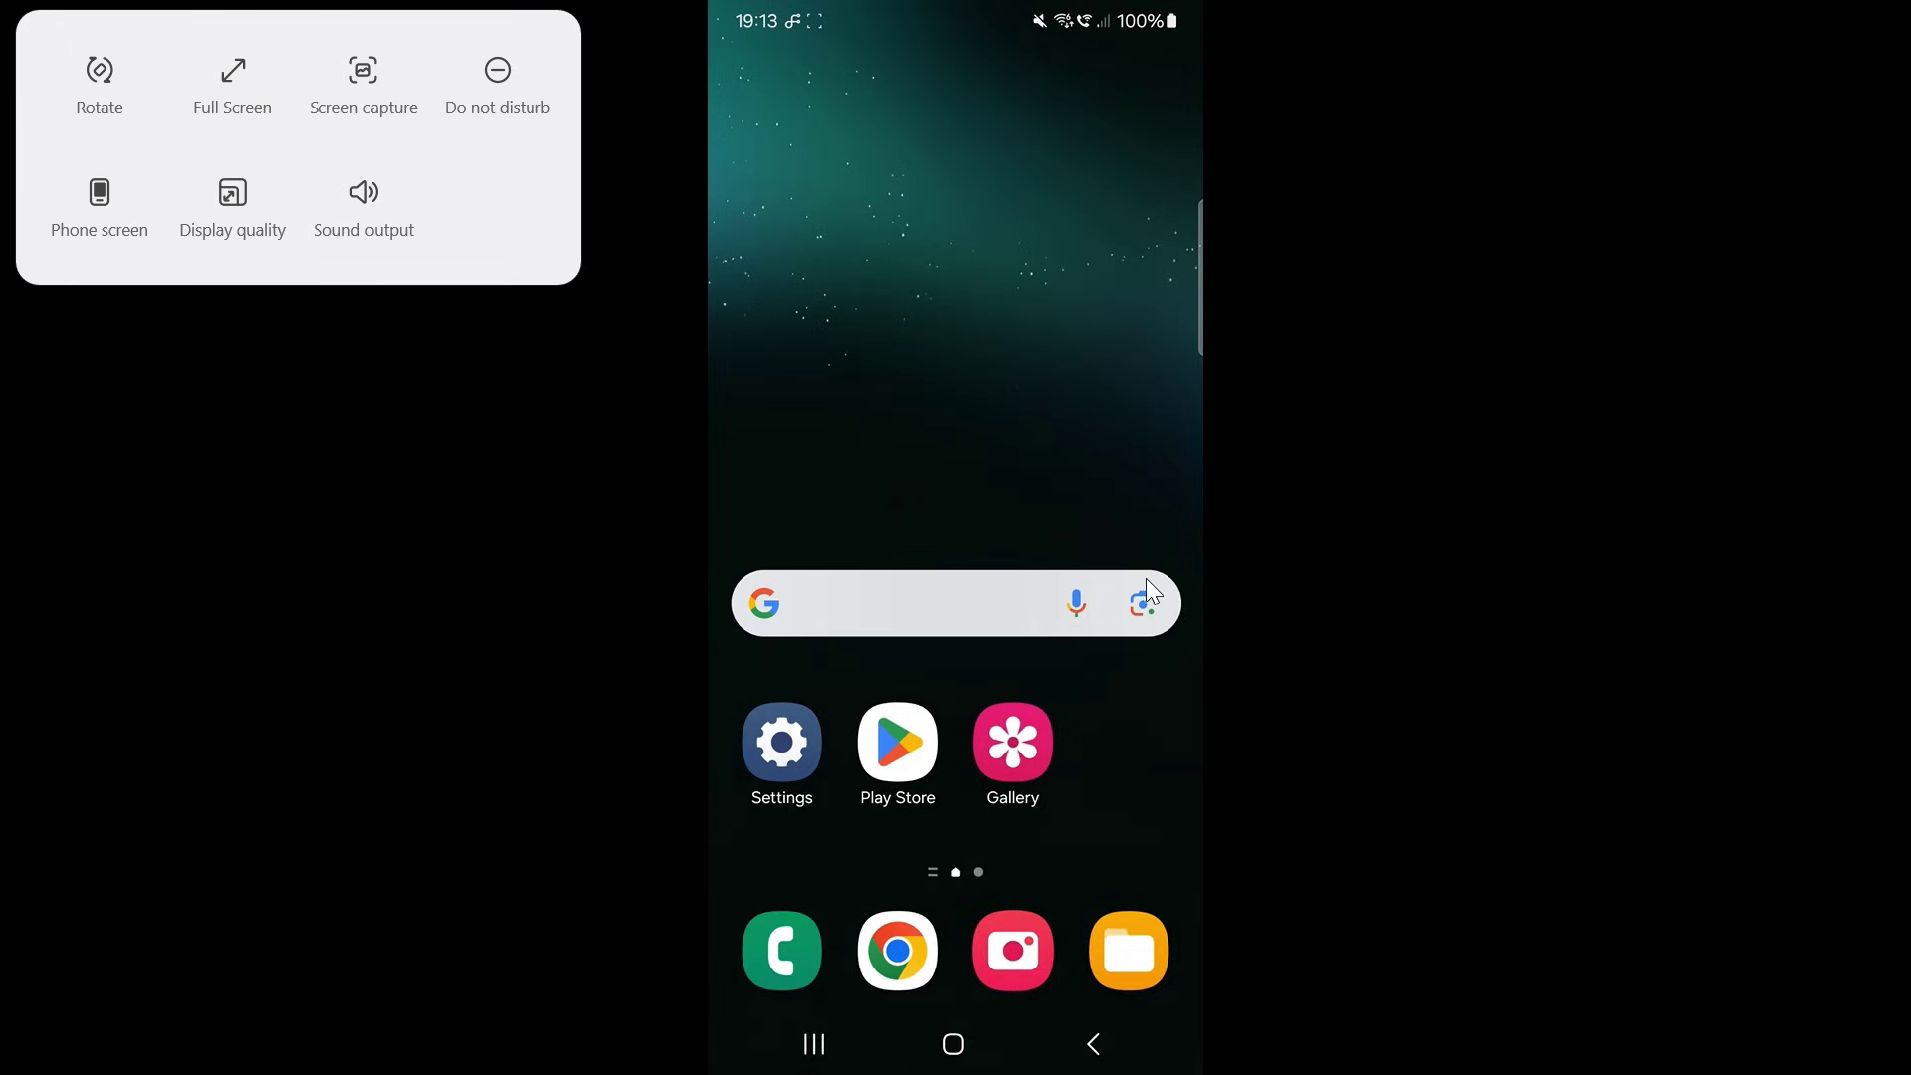
{"action": "left_click", "coordinate": [528, 79]}
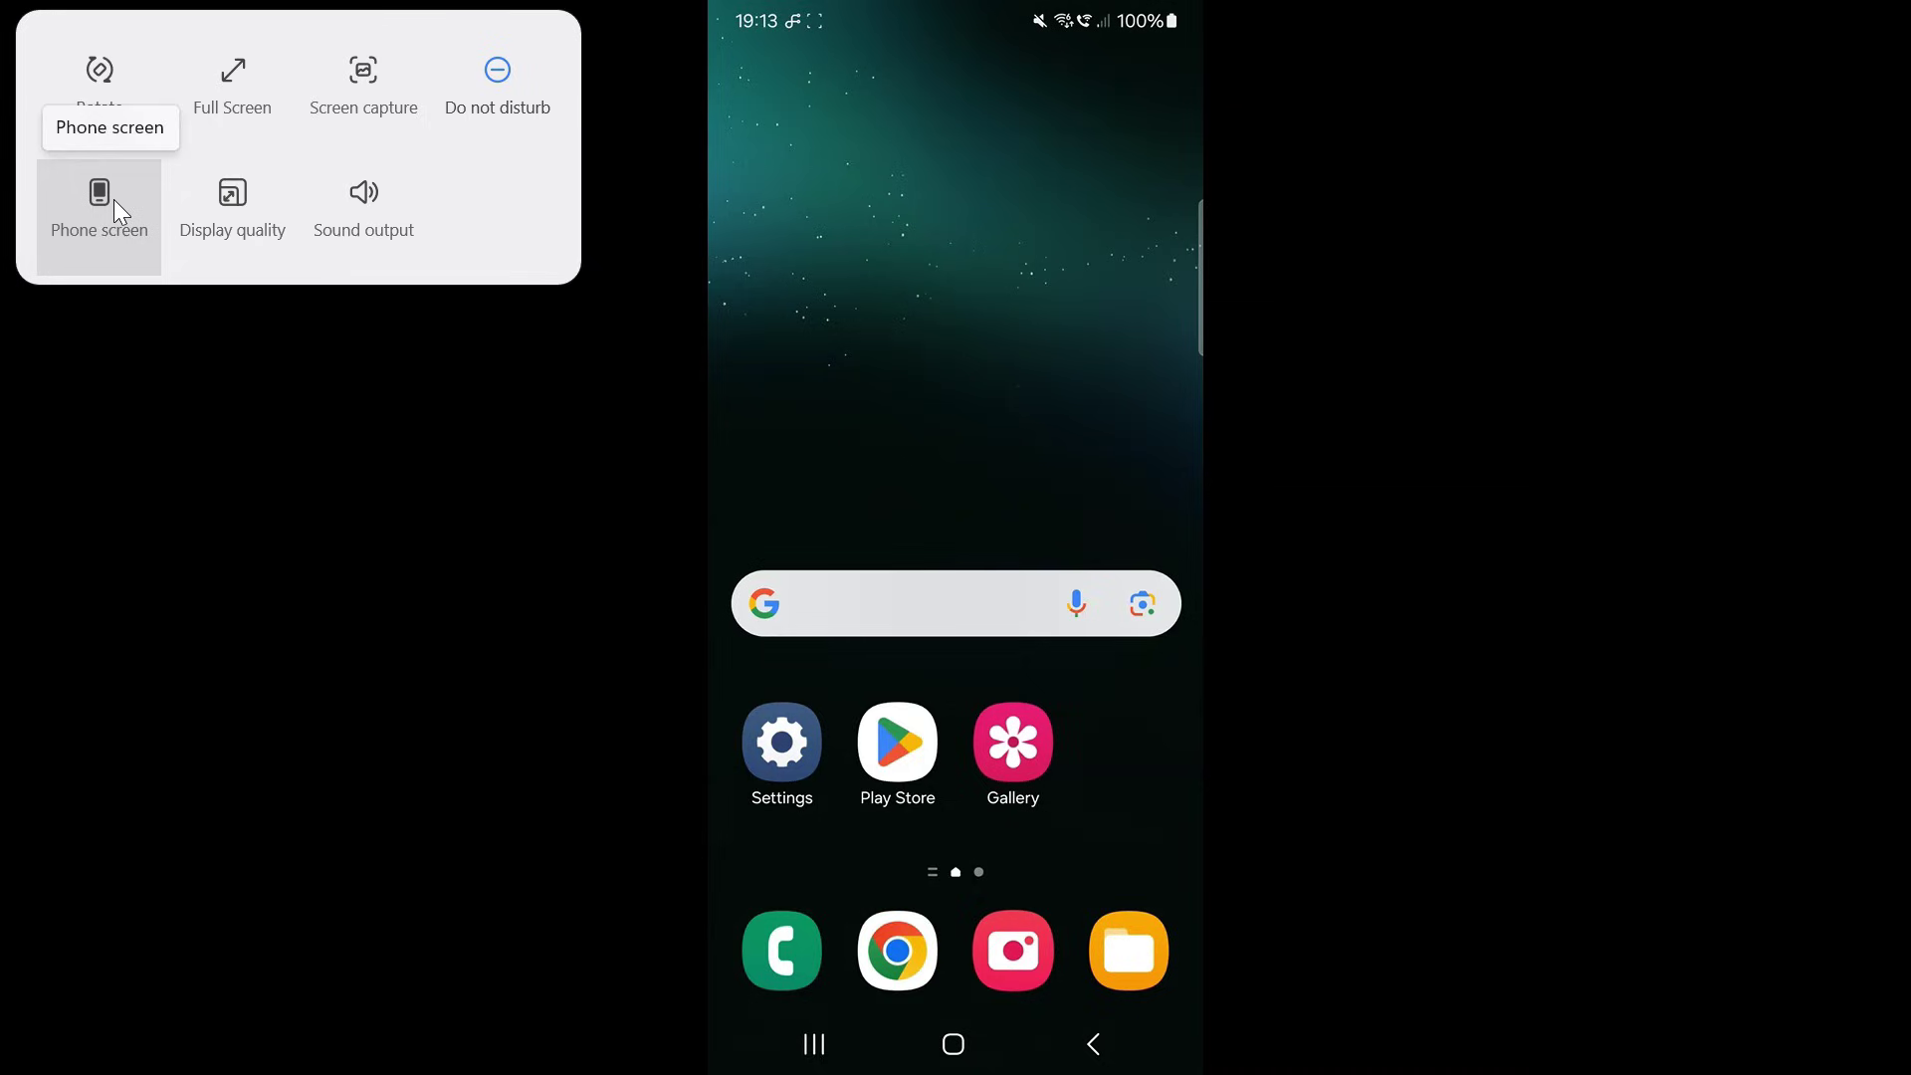
{"action": "left_click", "coordinate": [264, 199]}
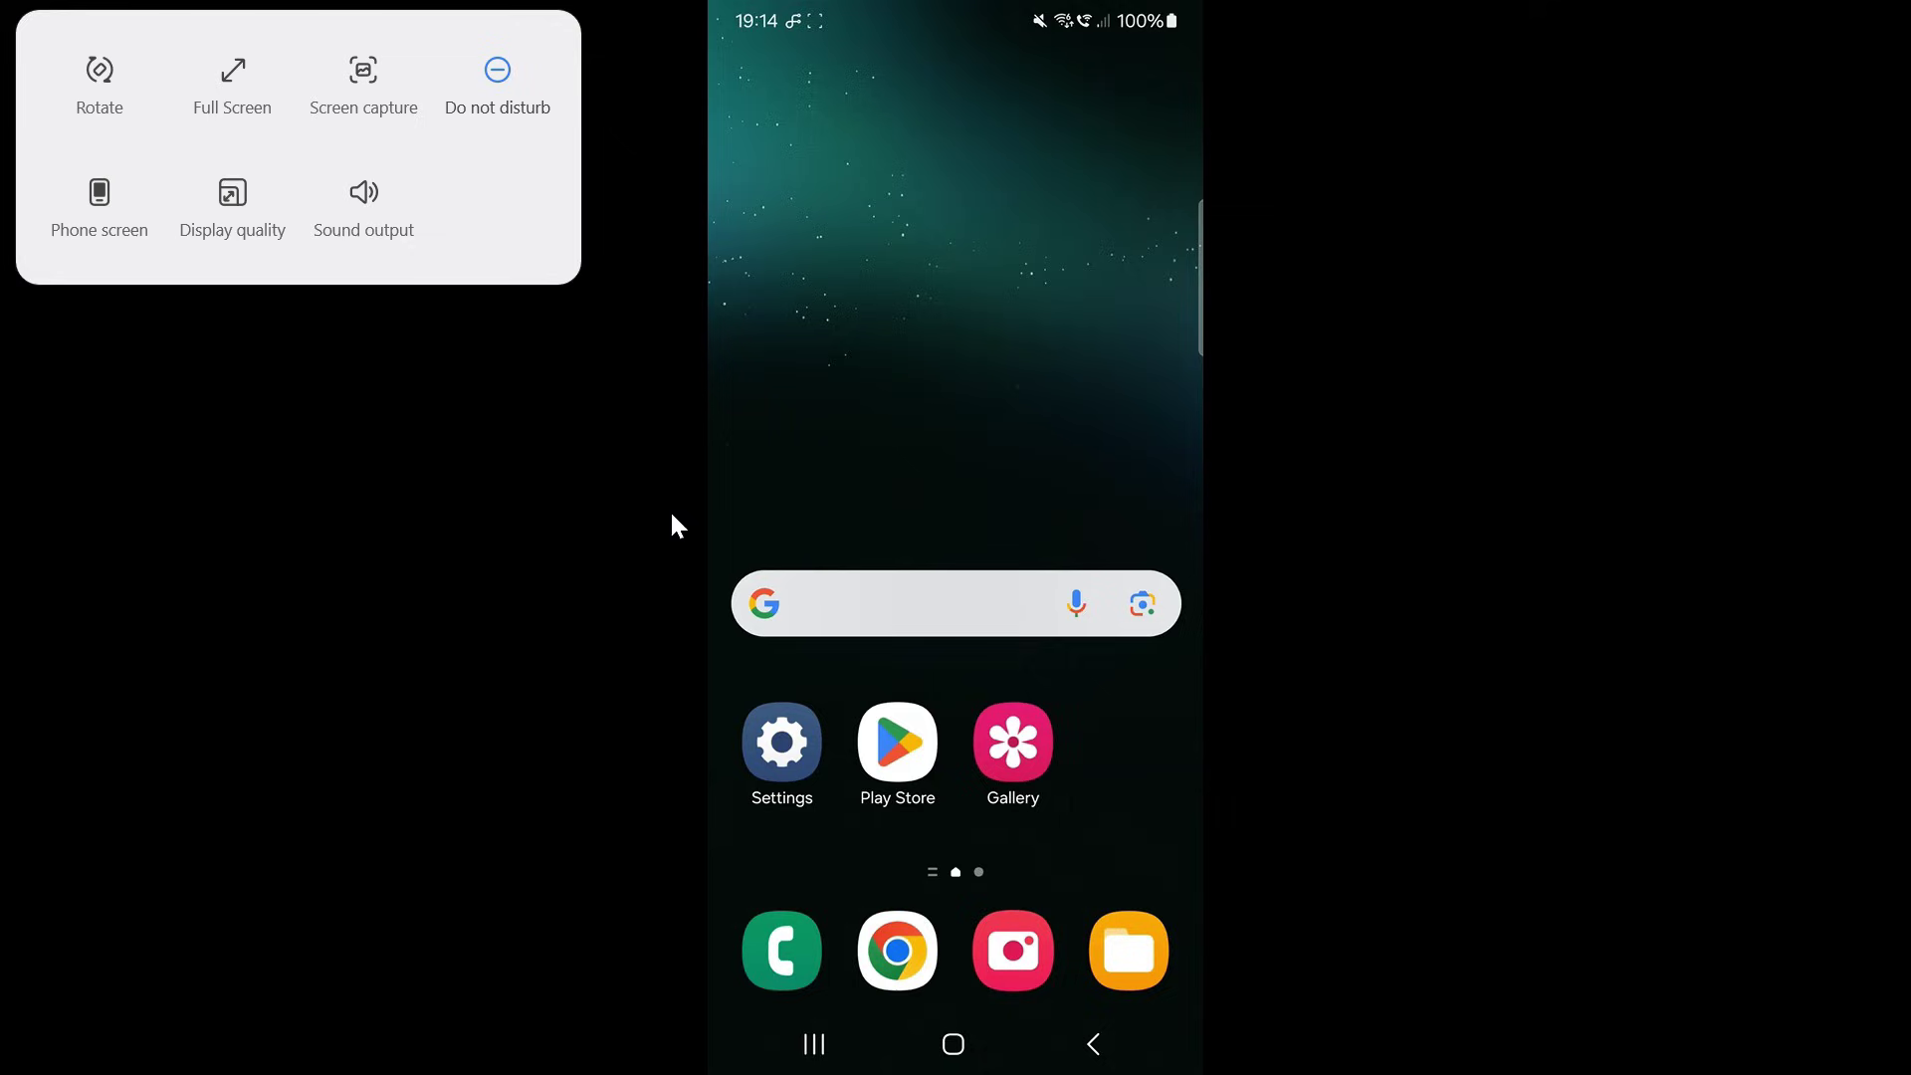
{"action": "left_click", "coordinate": [396, 207]}
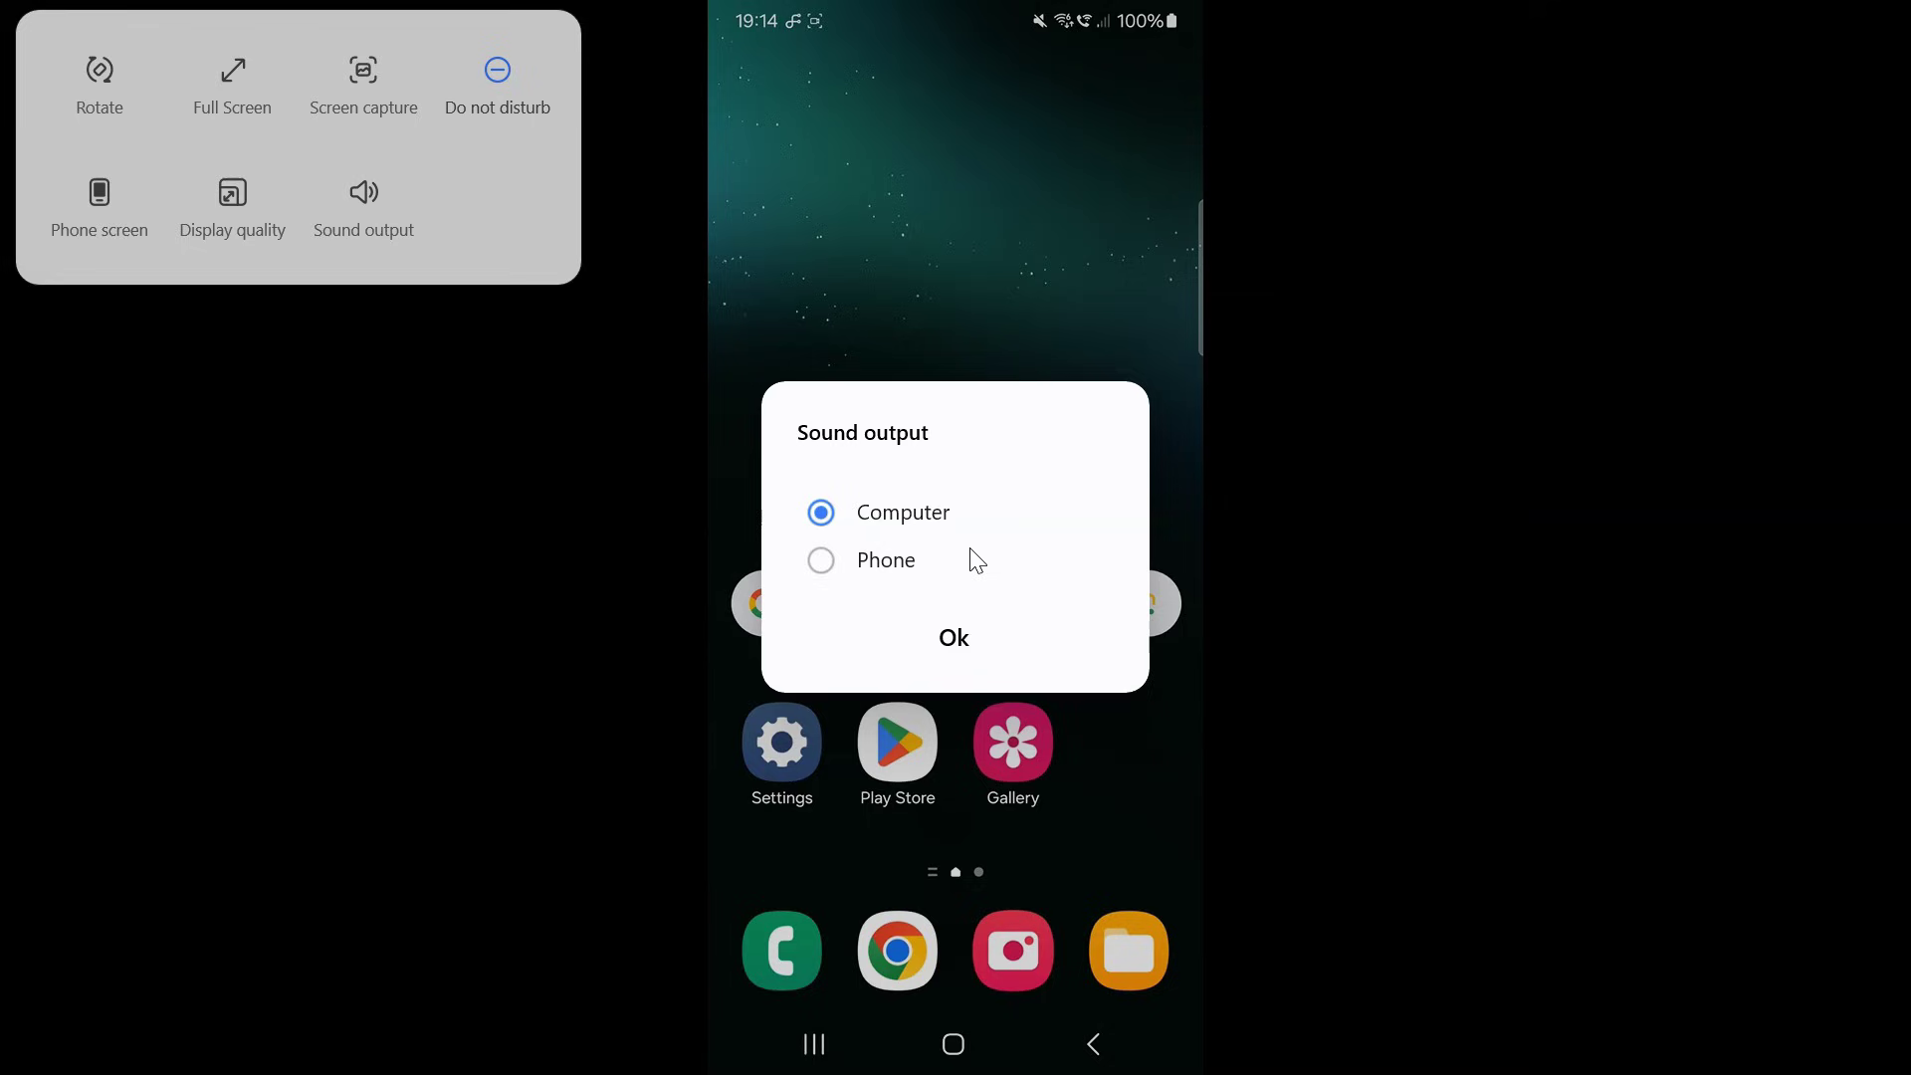
Confirm Computer as sound output, then swipe to the next home page and app drawer.
{"action": "left_click", "coordinate": [958, 642]}
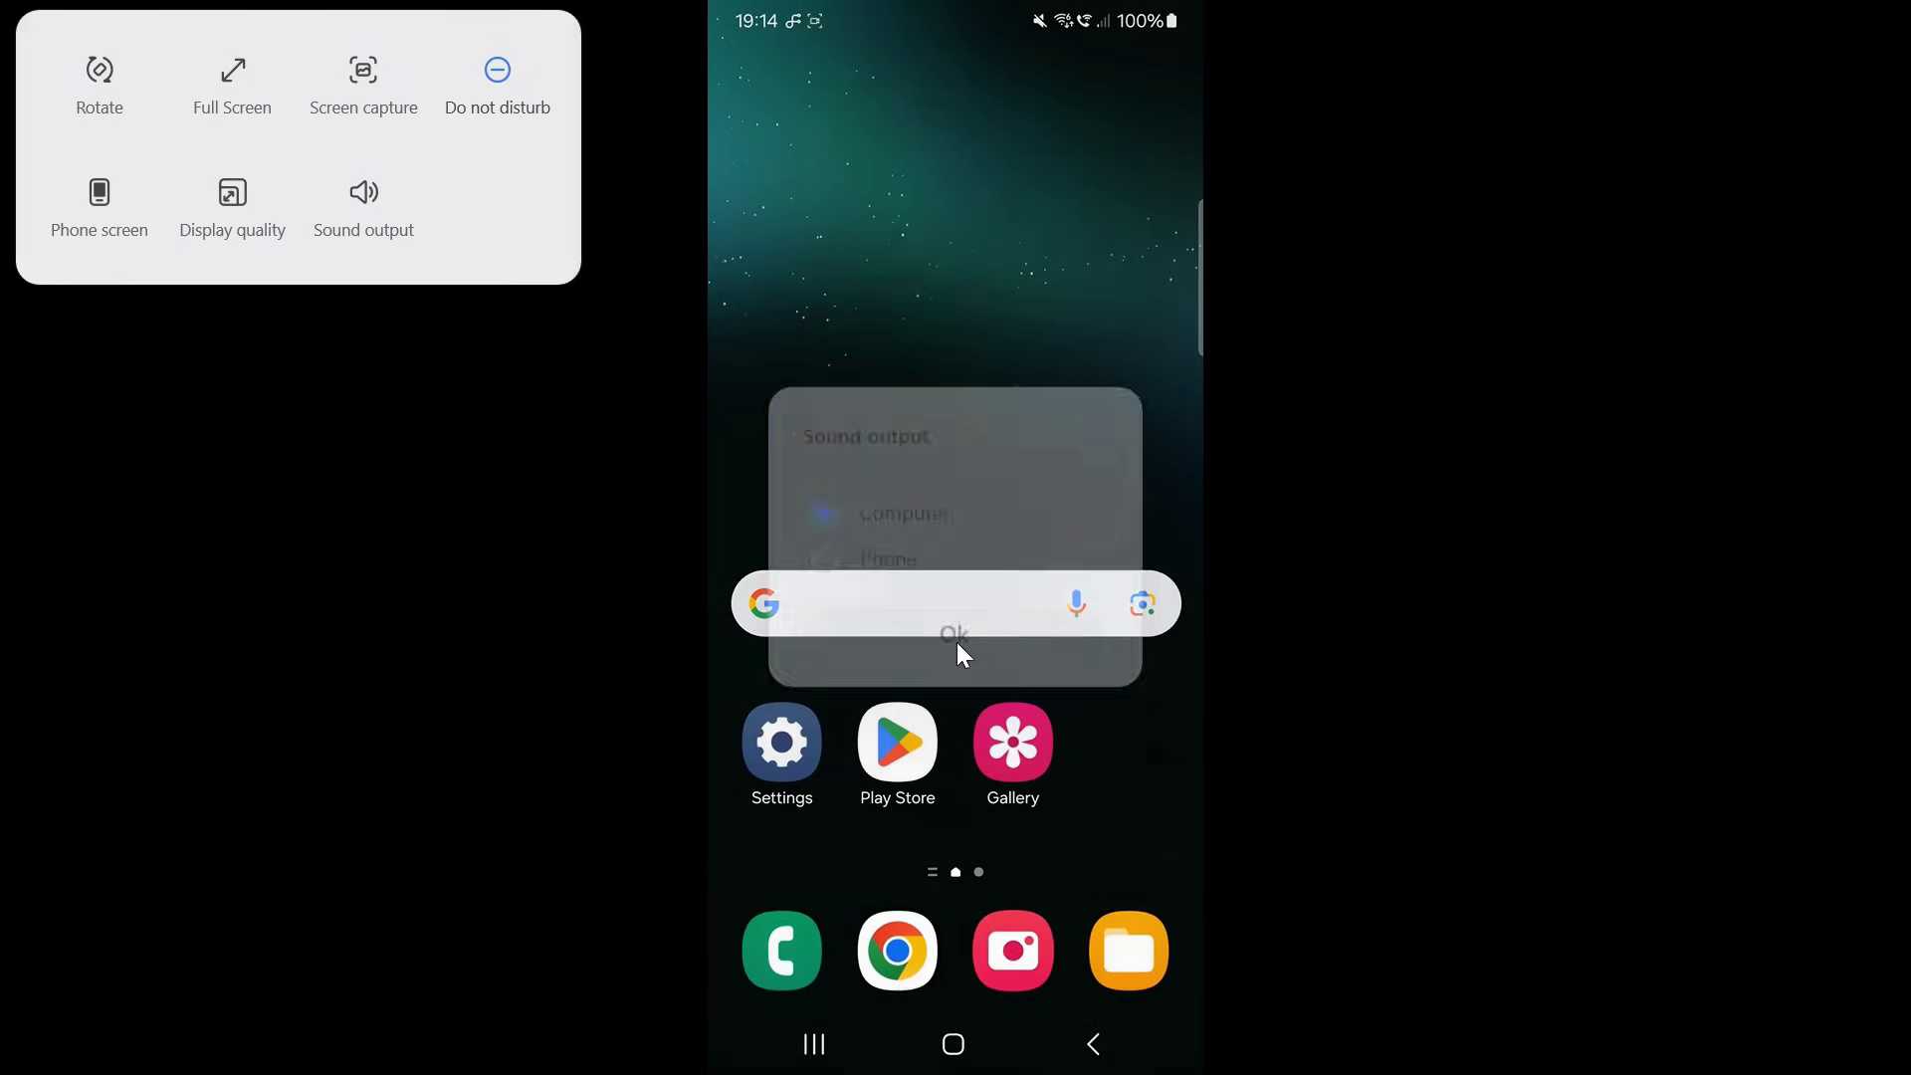
{"action": "left_click_drag", "start_coordinate": [1045, 528], "coordinate": [814, 504]}
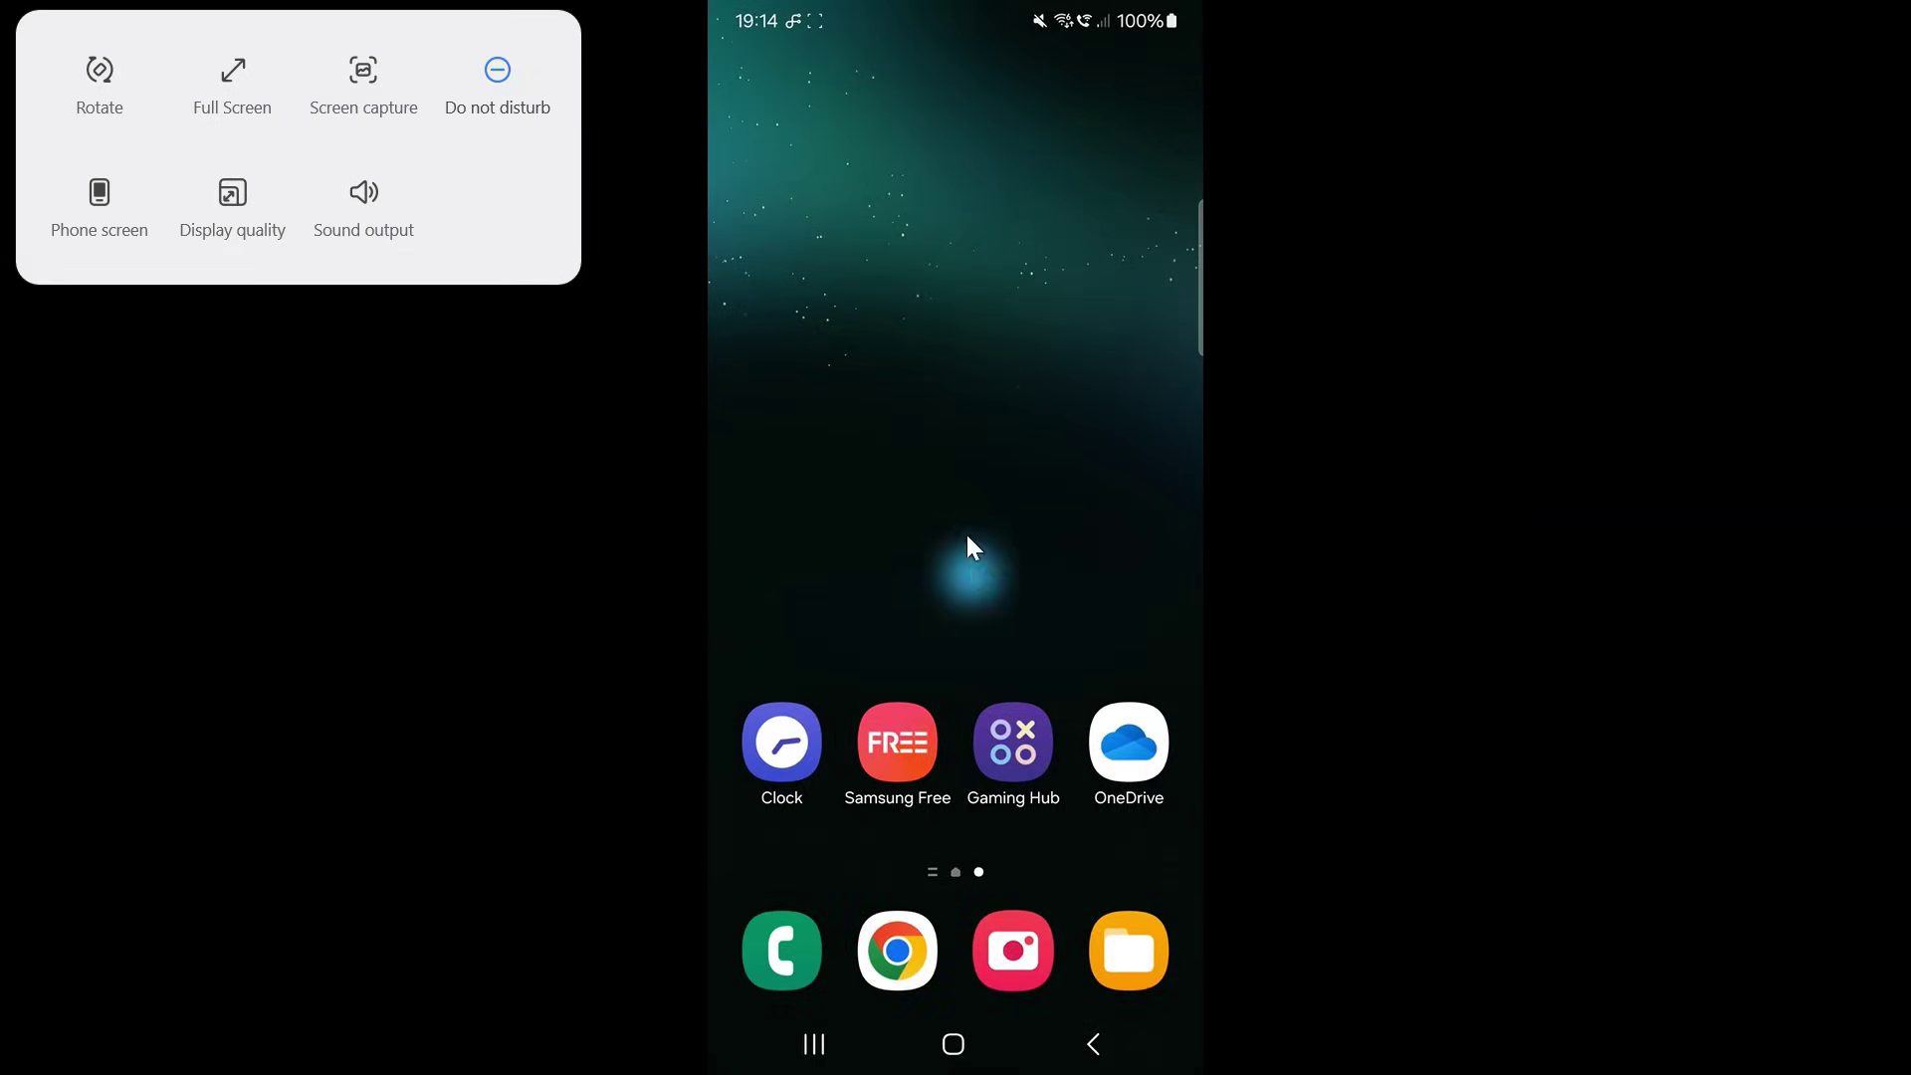
{"action": "left_click_drag", "start_coordinate": [969, 546], "coordinate": [966, 460]}
Close the app drawer, return to the first home page, and close the full-screen mirror.
{"action": "left_click_drag", "start_coordinate": [1067, 864], "coordinate": [1058, 972]}
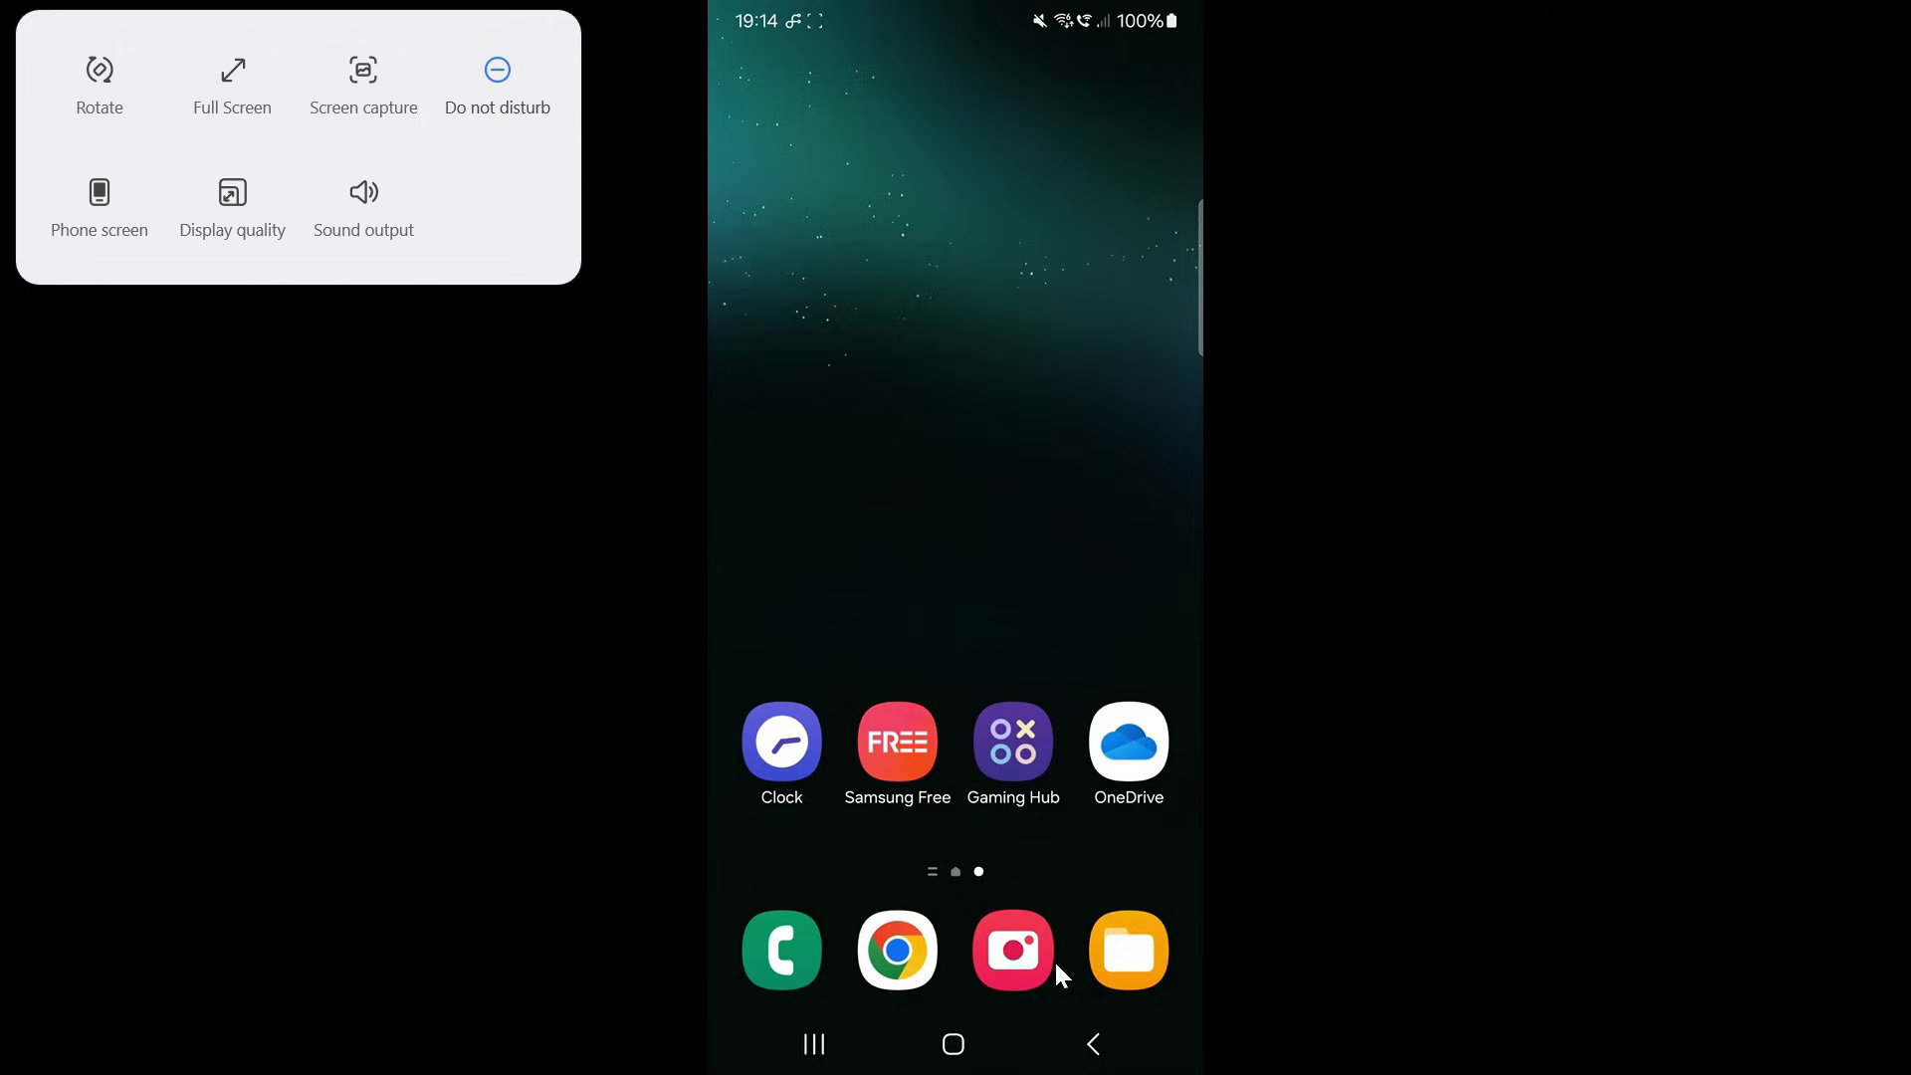
{"action": "left_click_drag", "start_coordinate": [1011, 647], "coordinate": [1126, 627]}
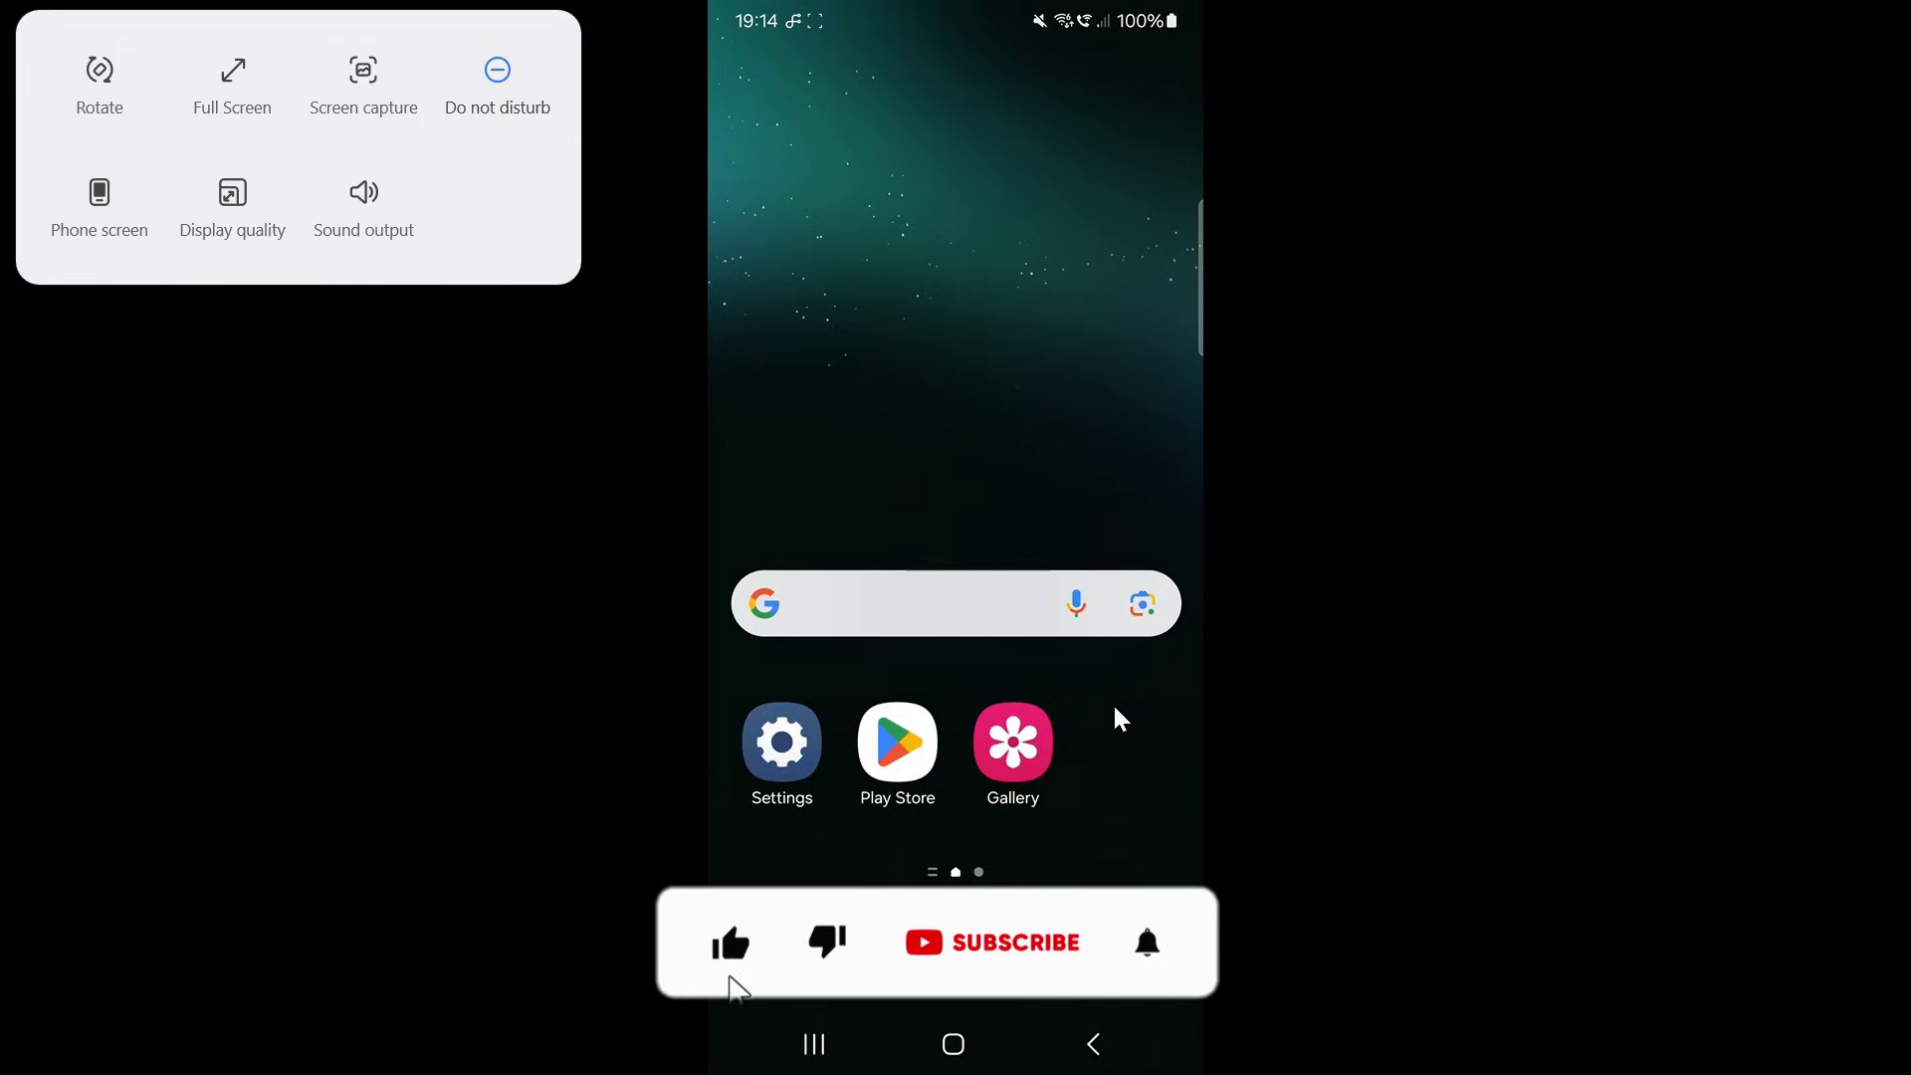
{"action": "mouse_move", "coordinate": [1808, 13]}
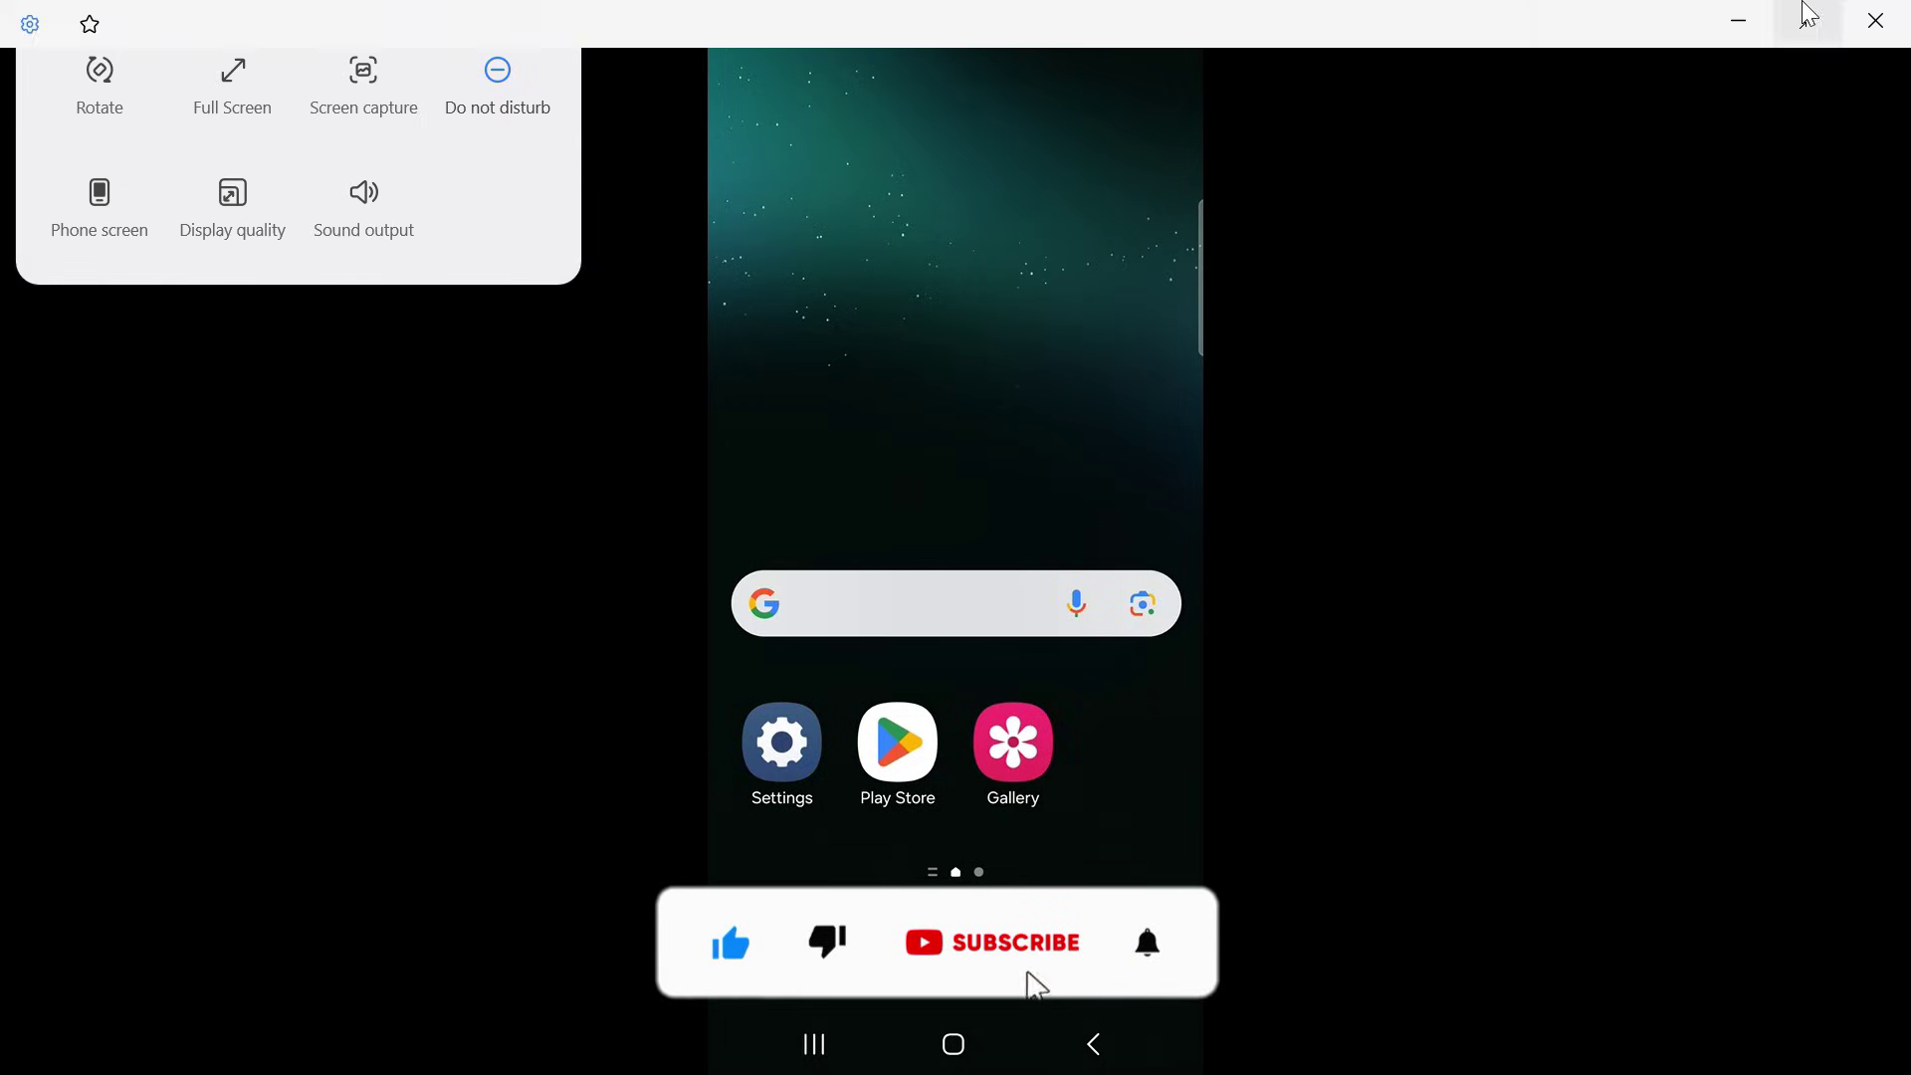
{"action": "left_click", "coordinate": [1878, 25]}
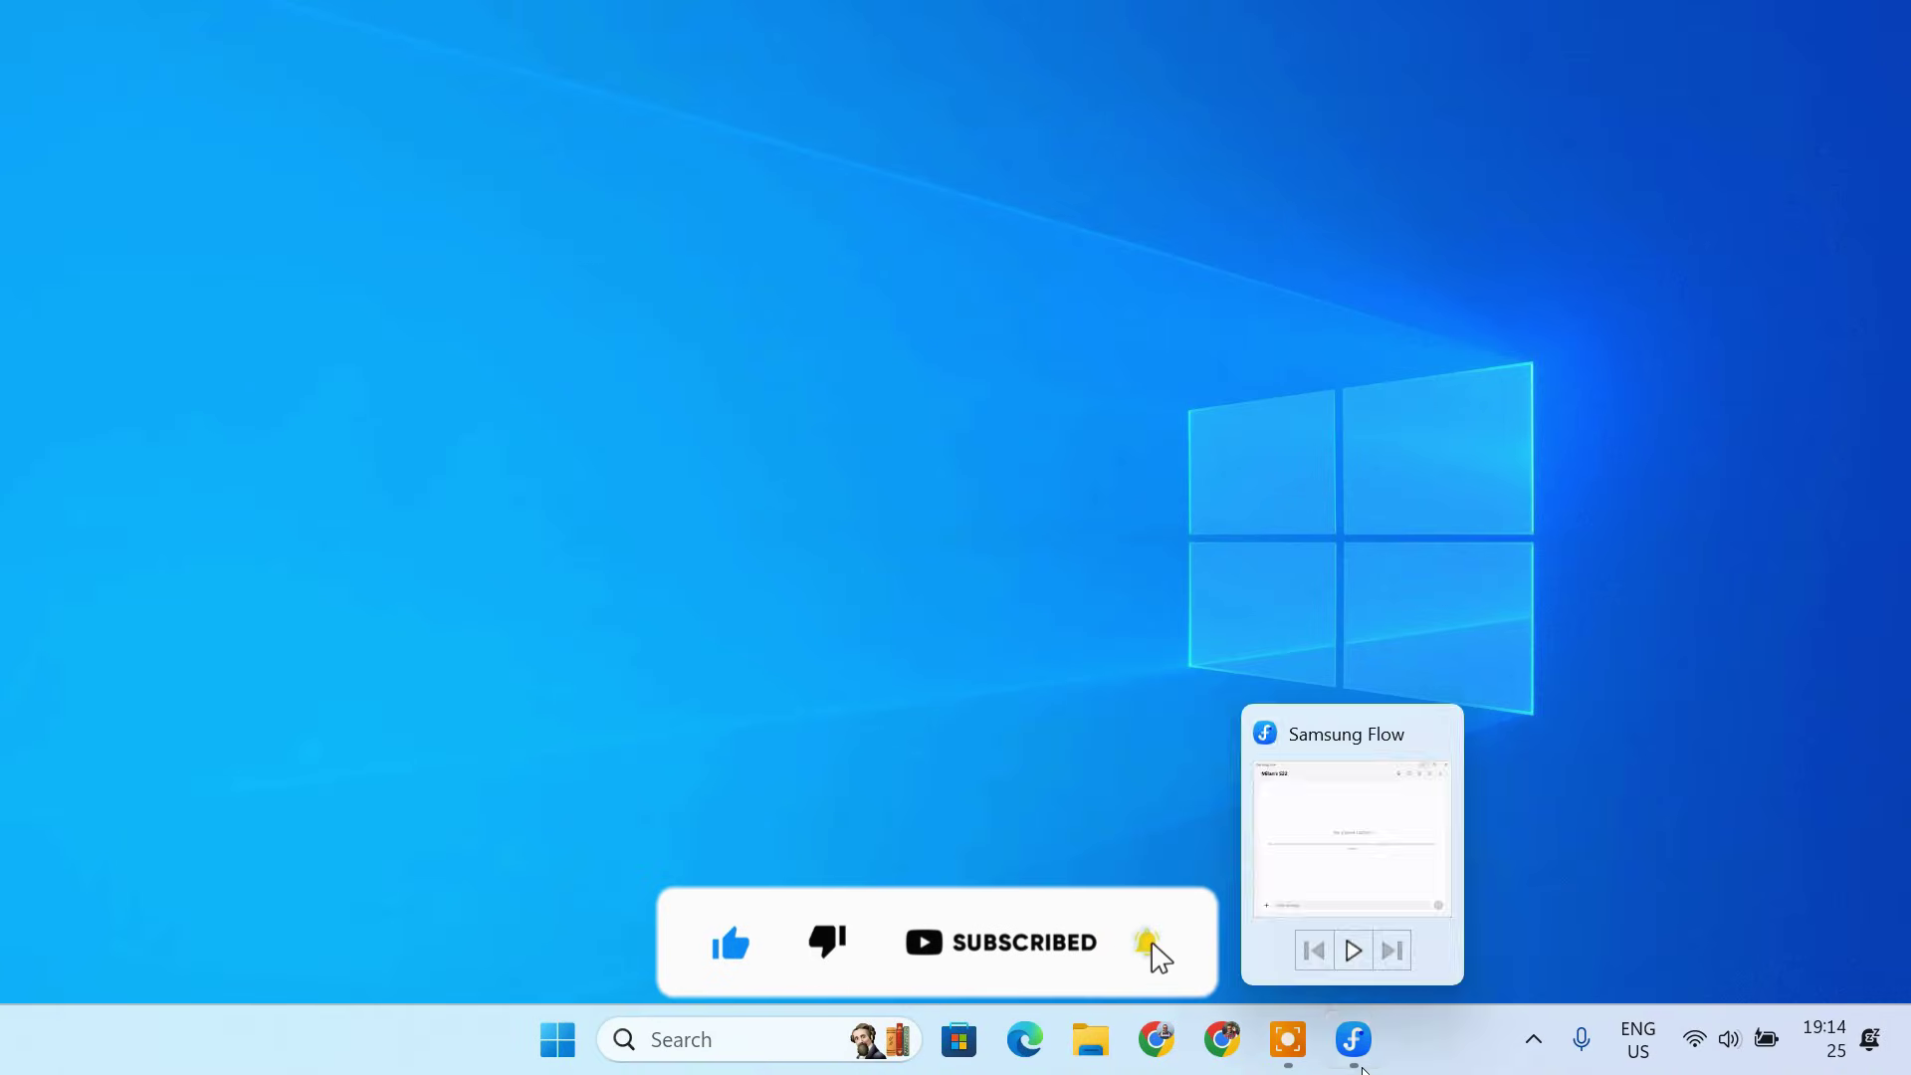